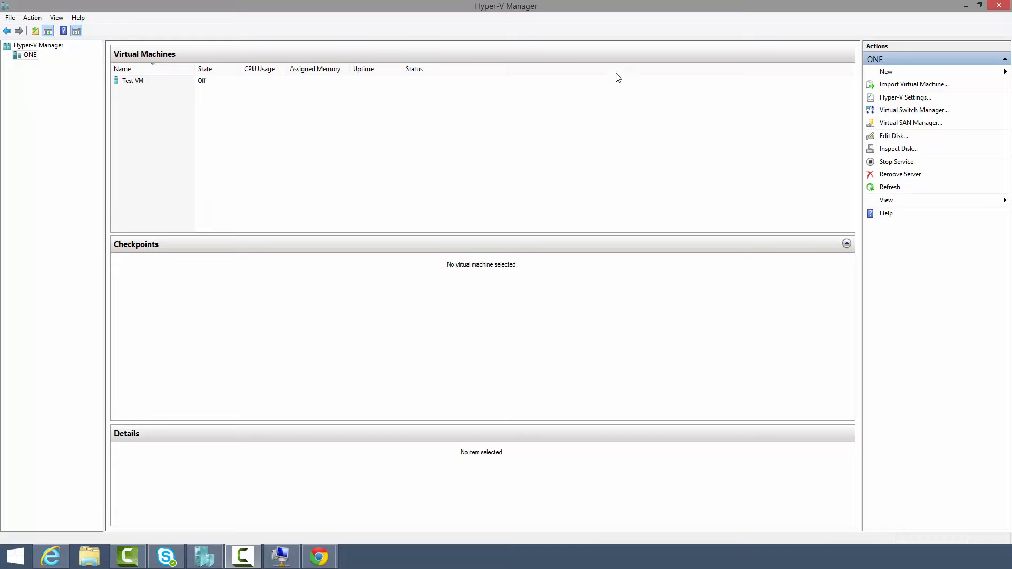
# Begin creating a virtual machine named Win12 on server ONE and keep it as Generation 1.
pyautogui.rightClick(26, 55)
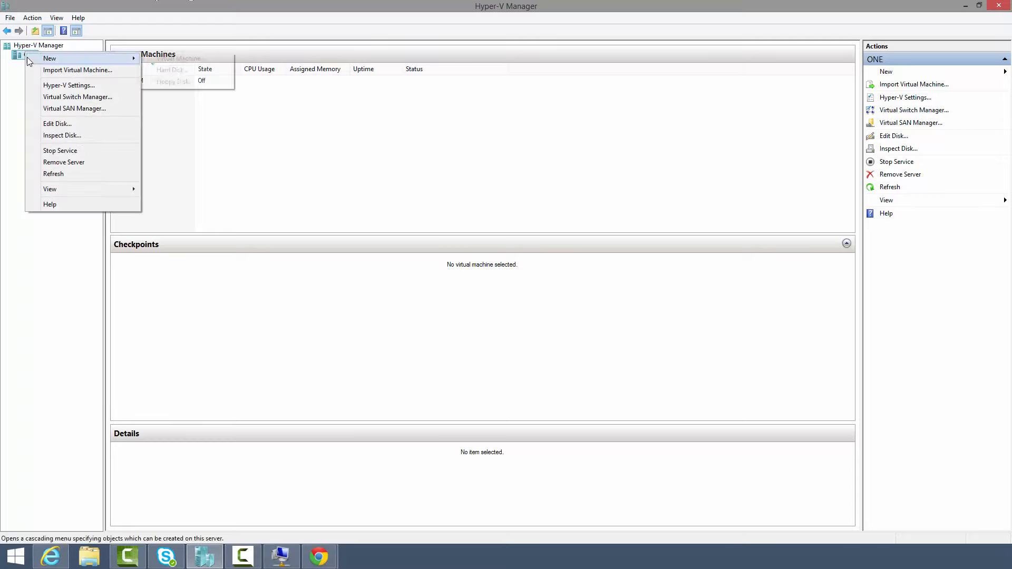
pyautogui.moveTo(27, 57)
pyautogui.click(174, 58)
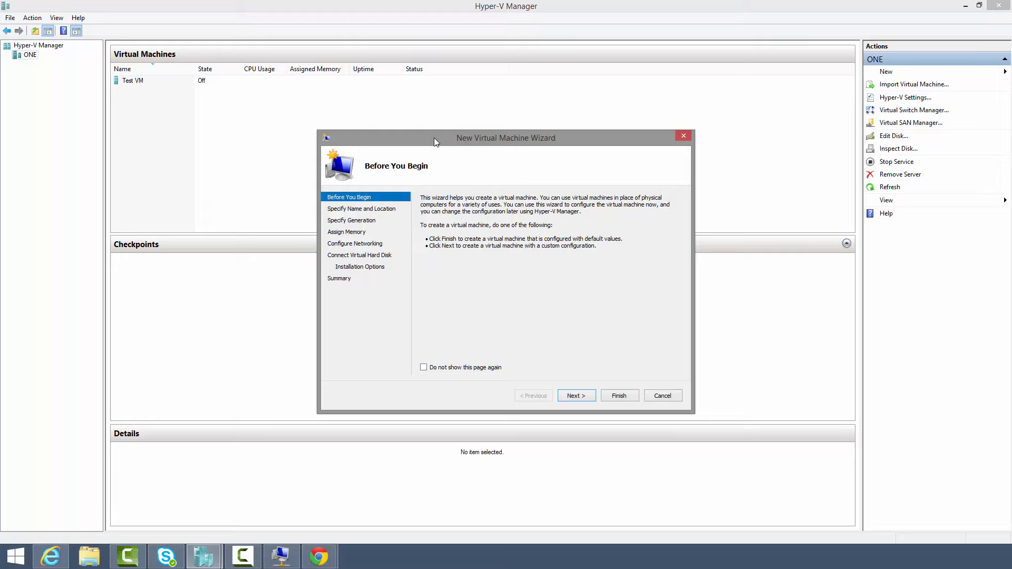
pyautogui.click(576, 396)
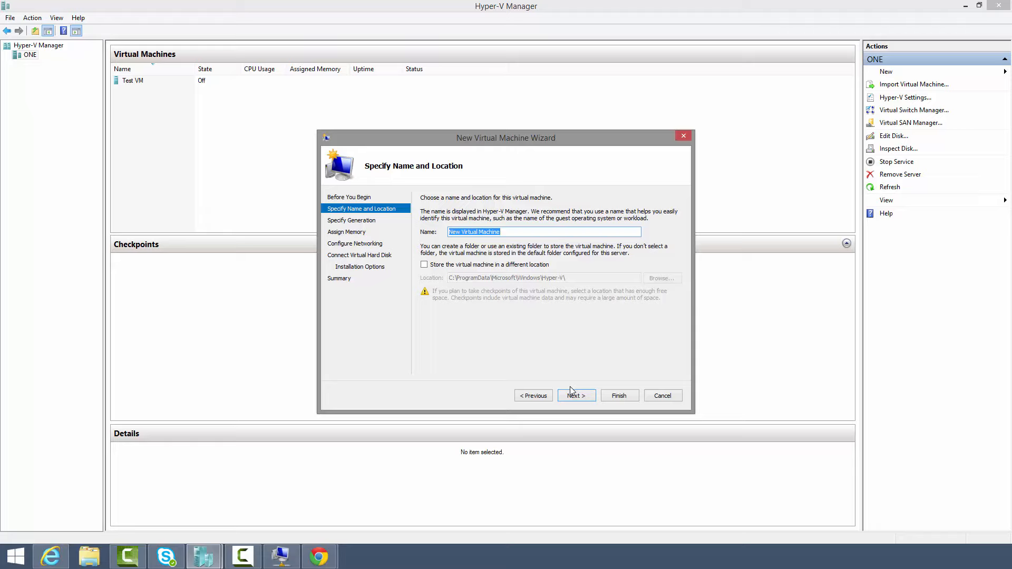
pyautogui.write('Win12')
pyautogui.click(577, 394)
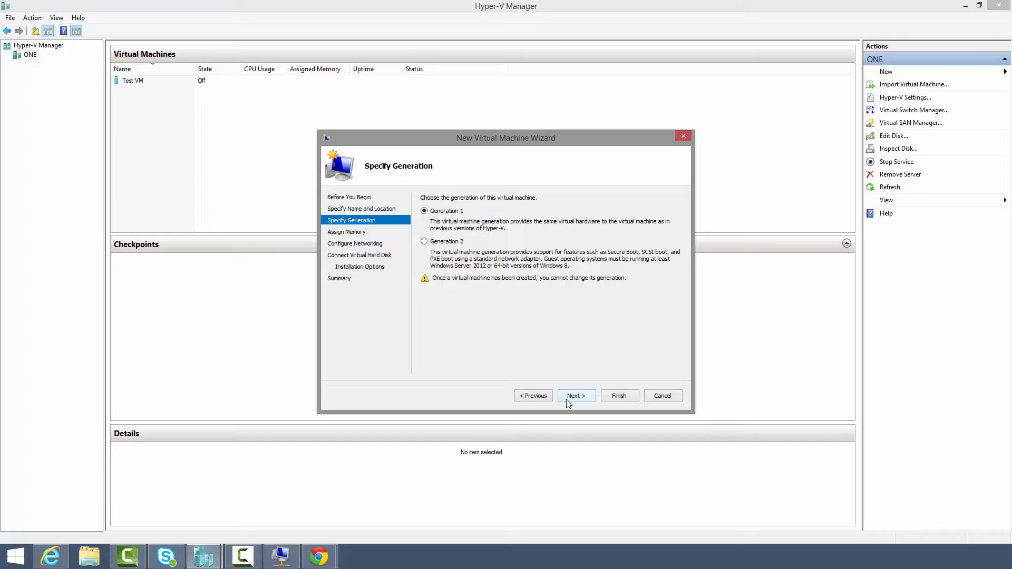
pyautogui.click(571, 400)
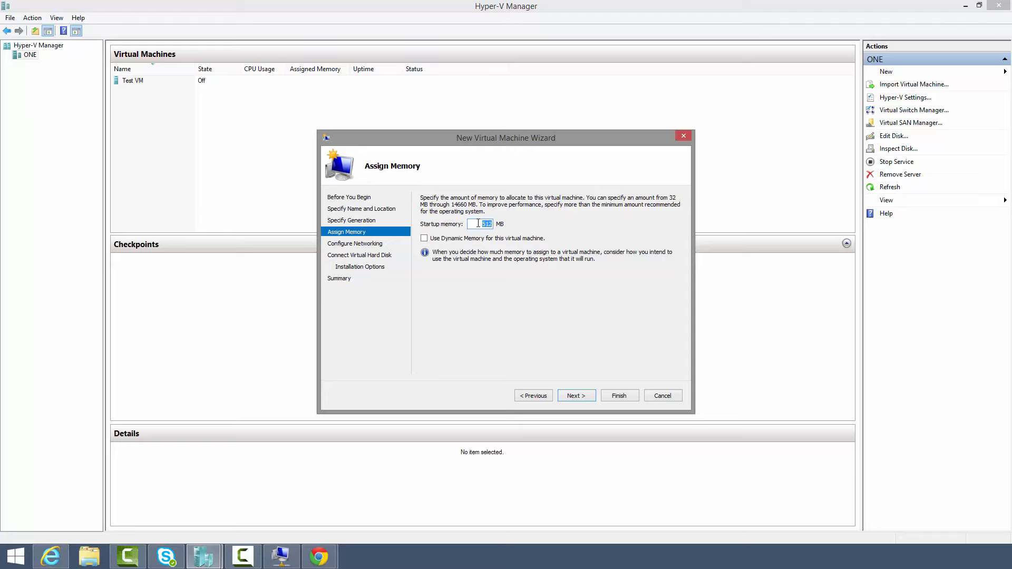
# Assign 8000 MB of startup memory to the new virtual machine.
pyautogui.press('Left')
pyautogui.doubleClick(478, 223)
pyautogui.write('800')
pyautogui.click(581, 401)
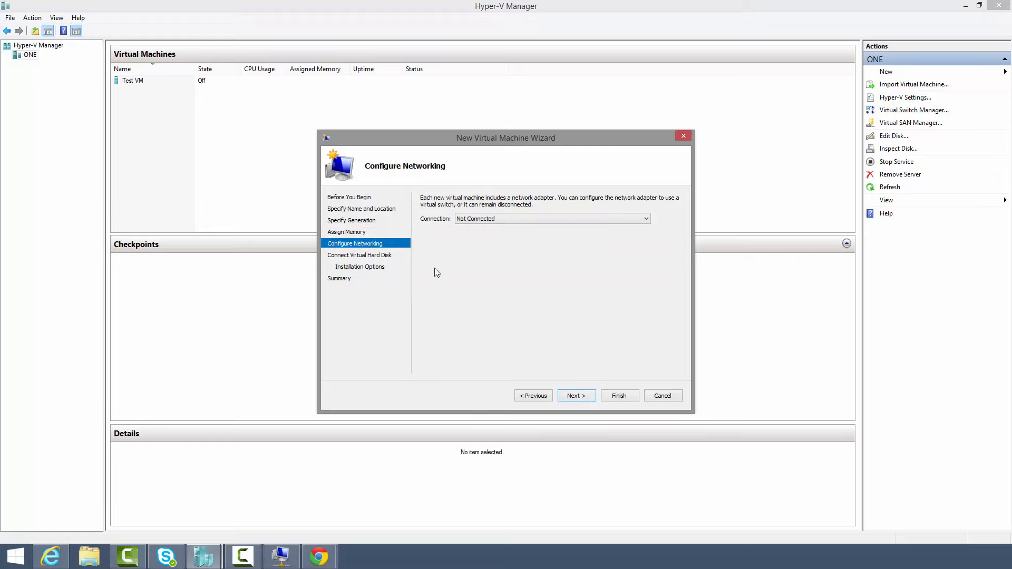
# Connect the network adapter to Virtual Switch and accept the default new virtual hard disk Win12.vhdx.
pyautogui.click(484, 221)
pyautogui.click(483, 237)
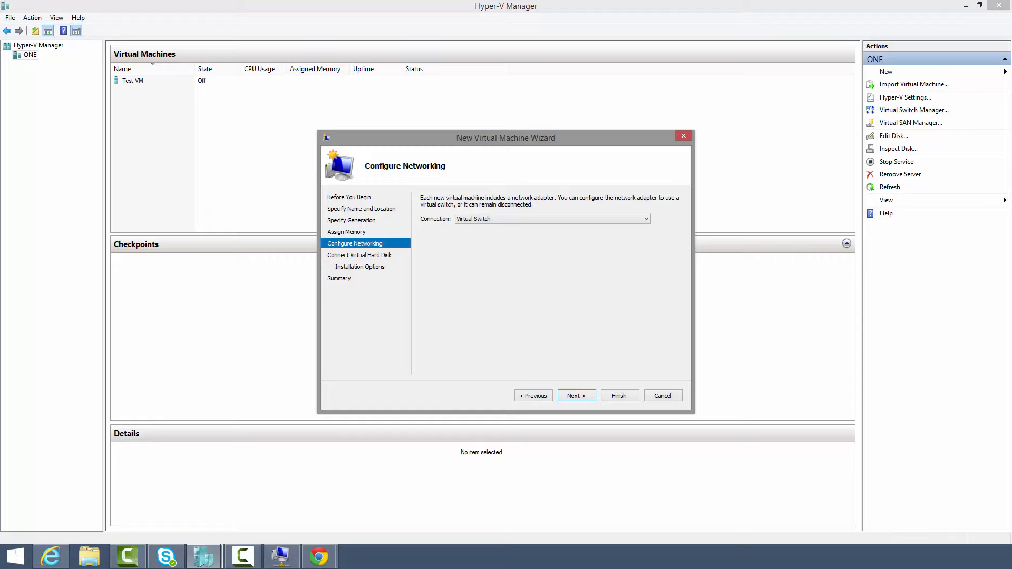
pyautogui.click(576, 396)
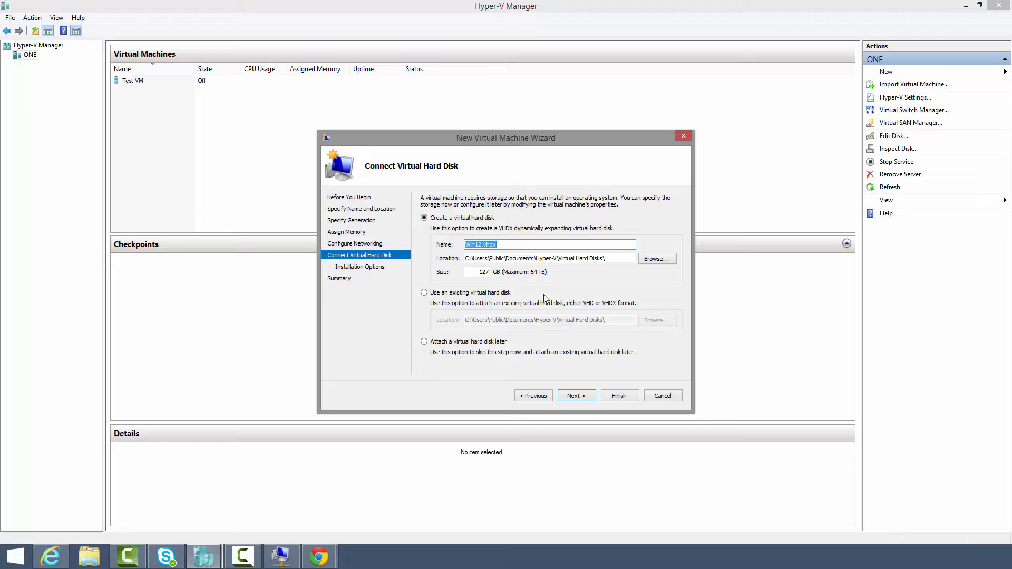
pyautogui.click(576, 395)
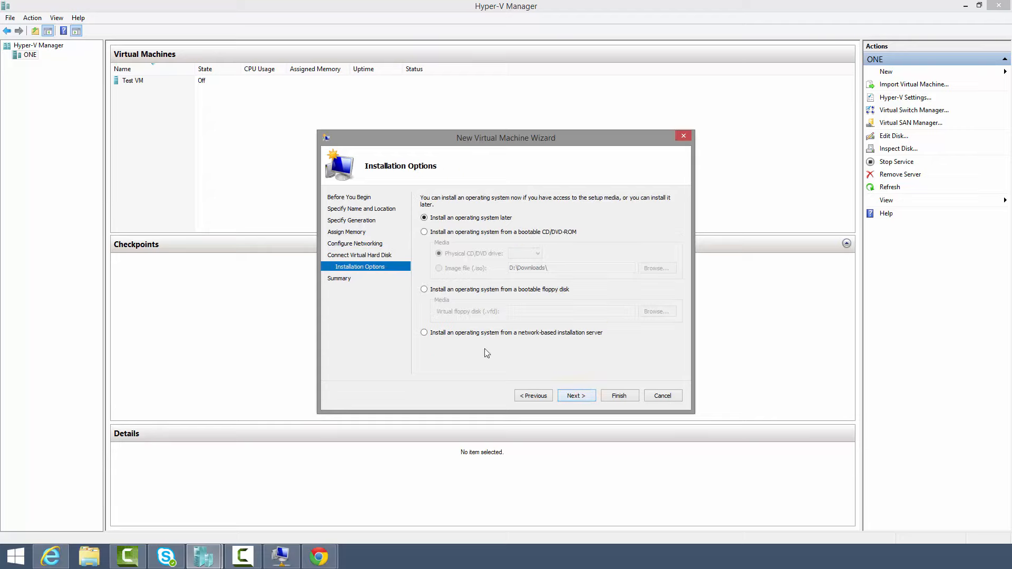
# Set the operating system to install from the Windows Server 2012 R2 ISO in D:\Downloads and finish creating the virtual machine.
pyautogui.click(450, 235)
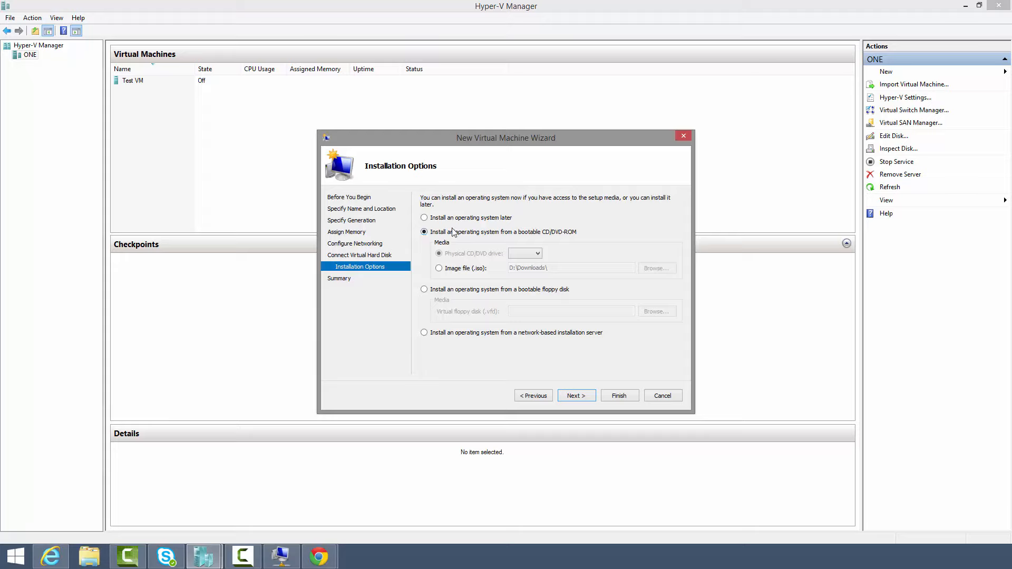
pyautogui.click(447, 270)
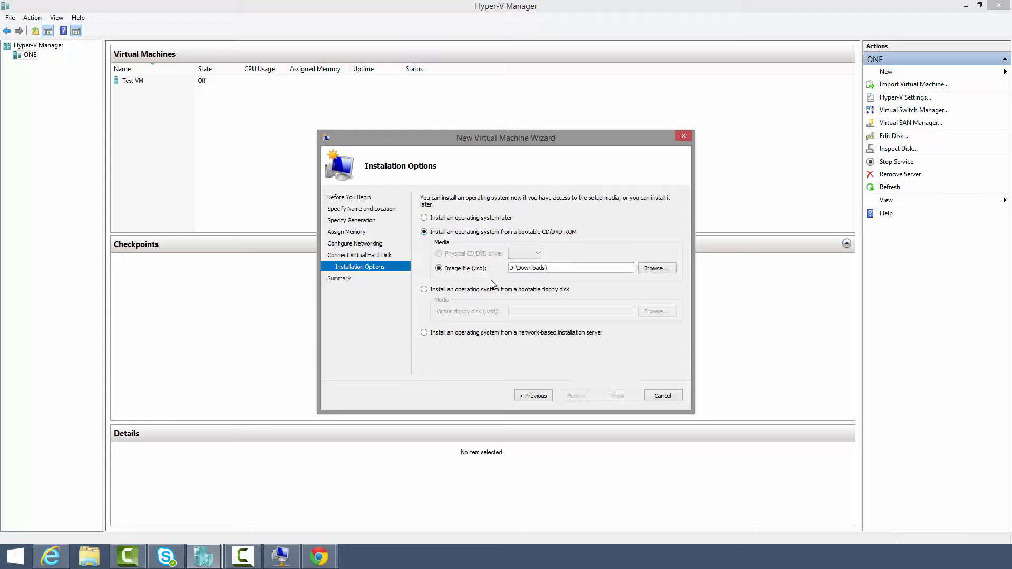
pyautogui.click(657, 272)
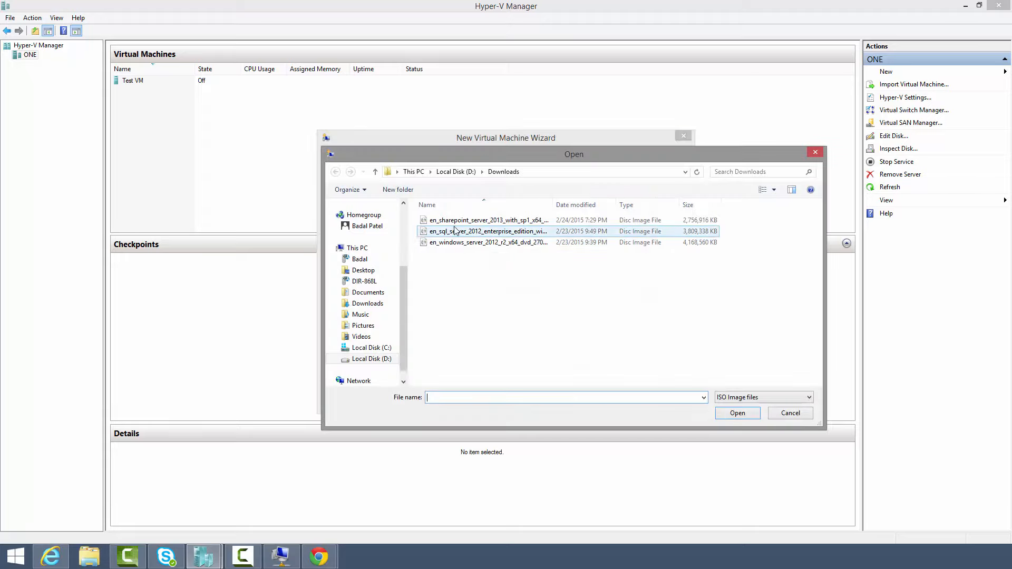
pyautogui.doubleClick(481, 244)
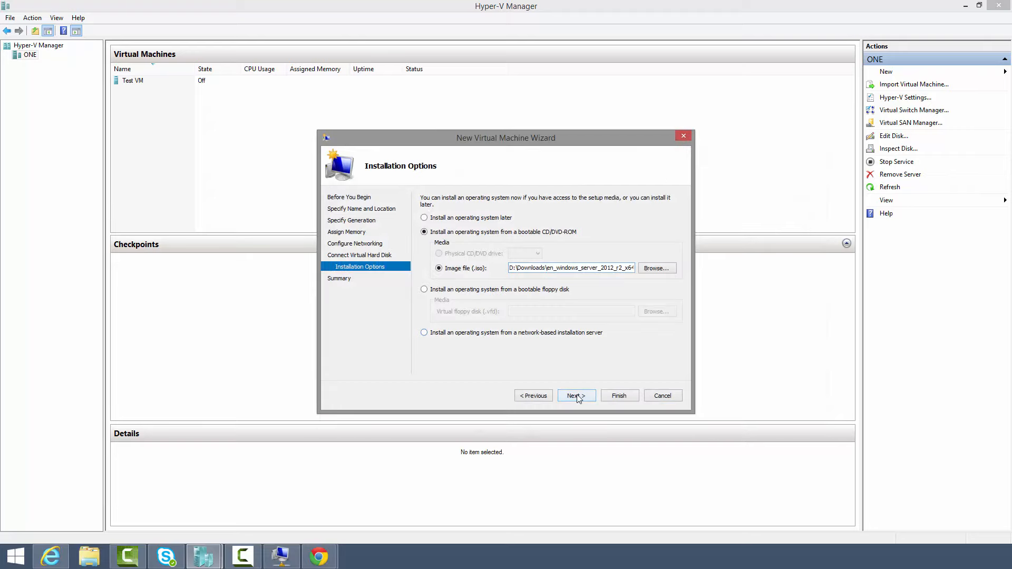
pyautogui.click(576, 396)
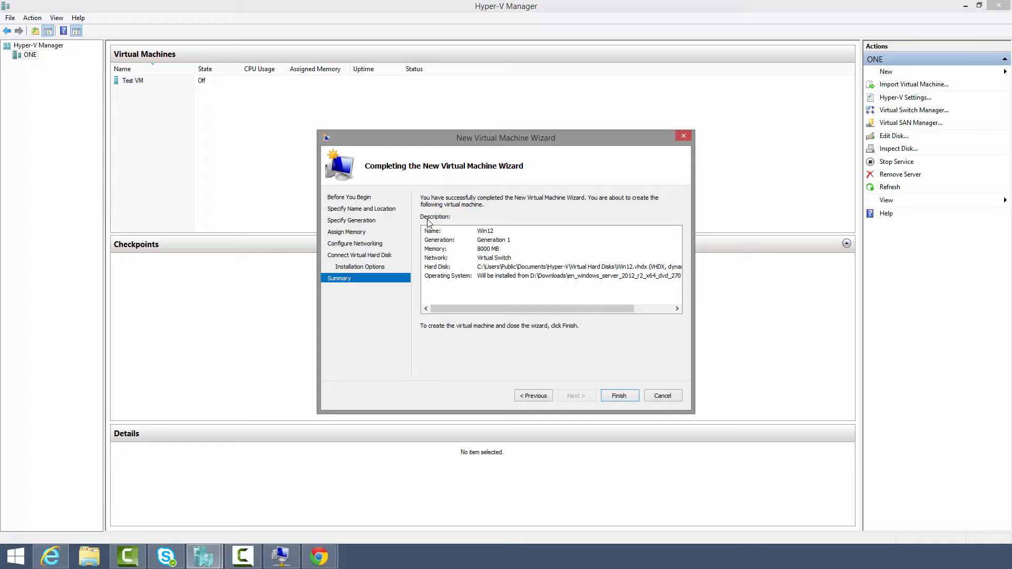
pyautogui.click(619, 396)
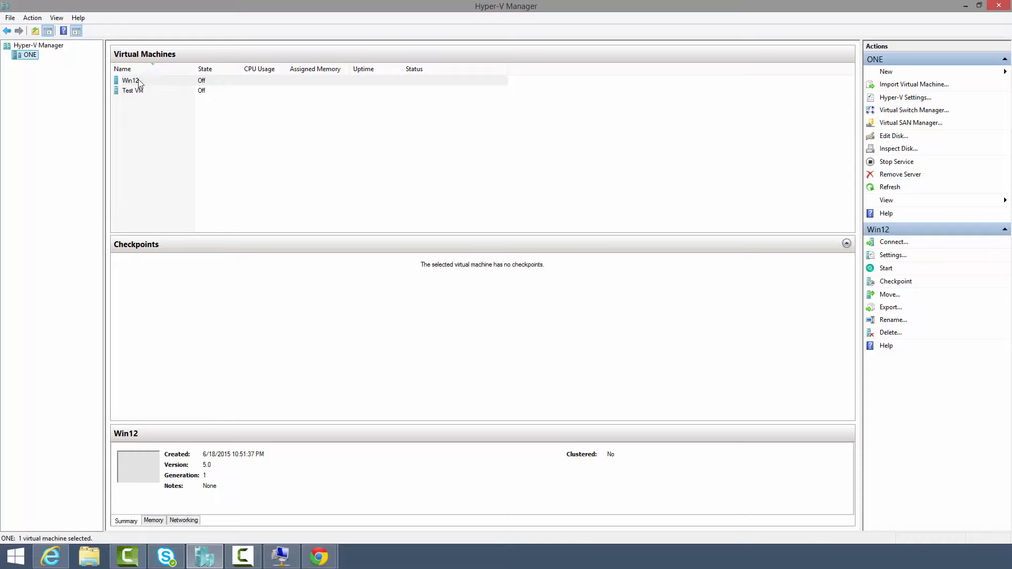
# Start the Win12 virtual machine and connect to its console.
pyautogui.click(135, 80)
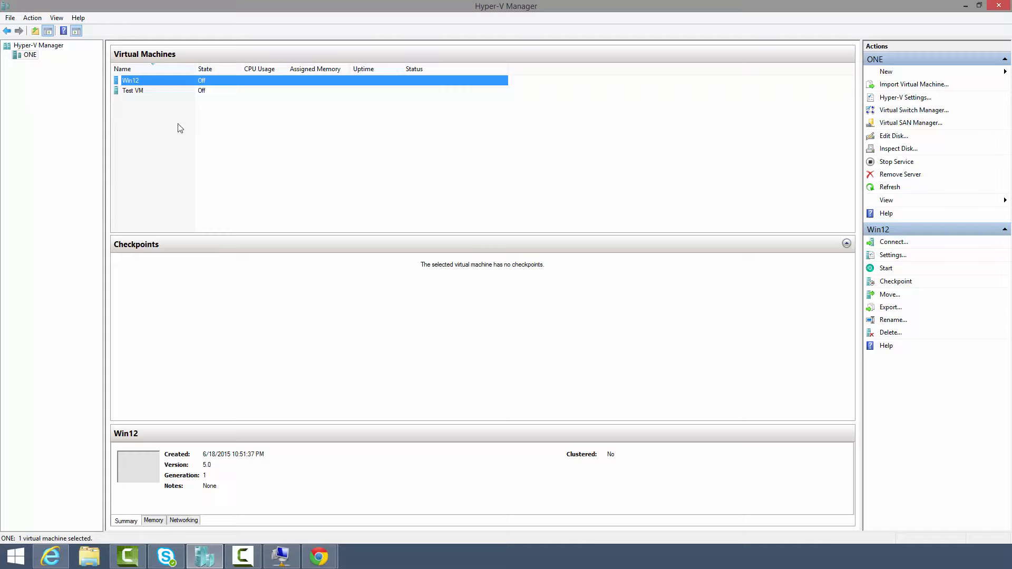
pyautogui.rightClick(148, 80)
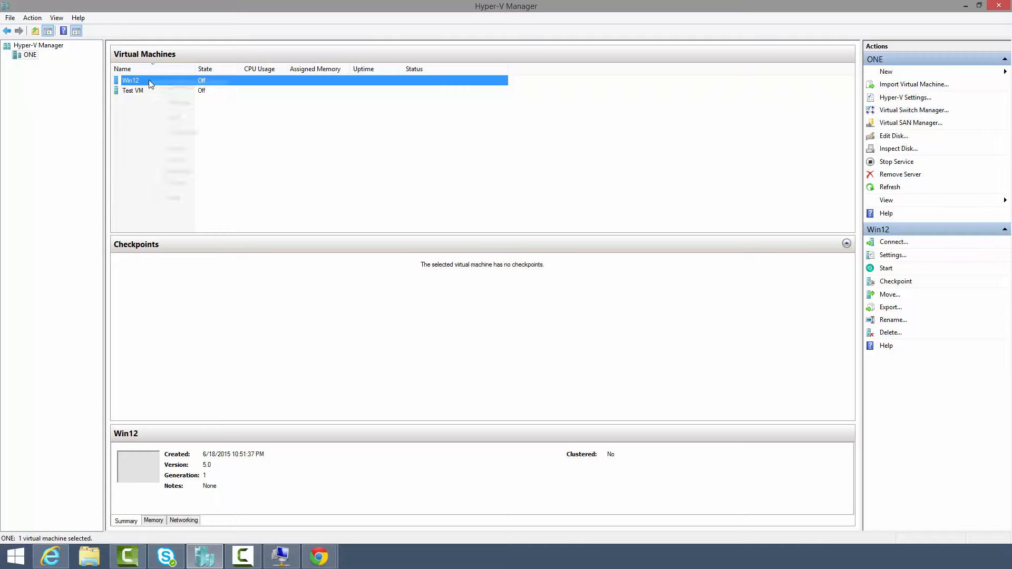
pyautogui.click(180, 121)
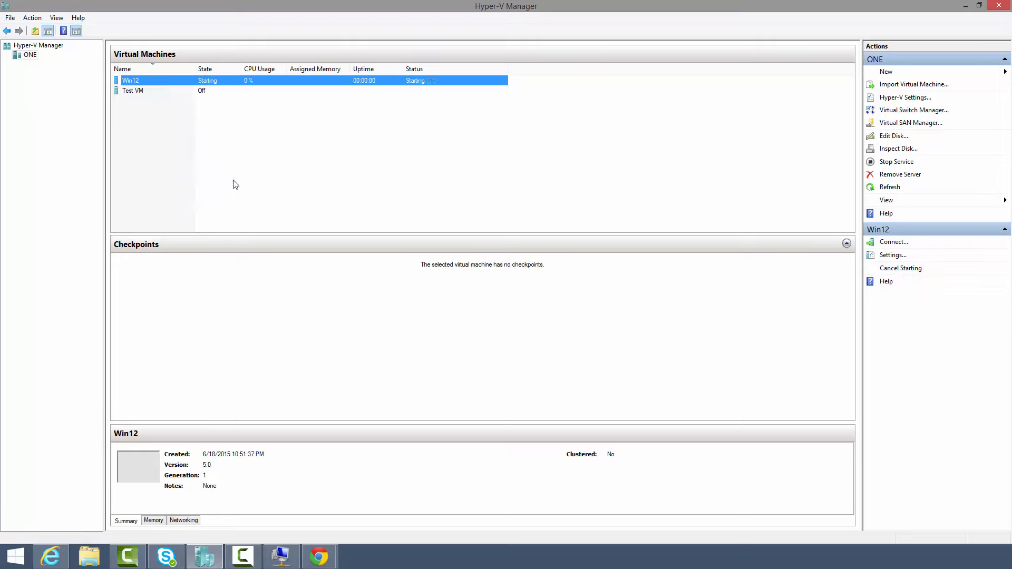
pyautogui.rightClick(185, 79)
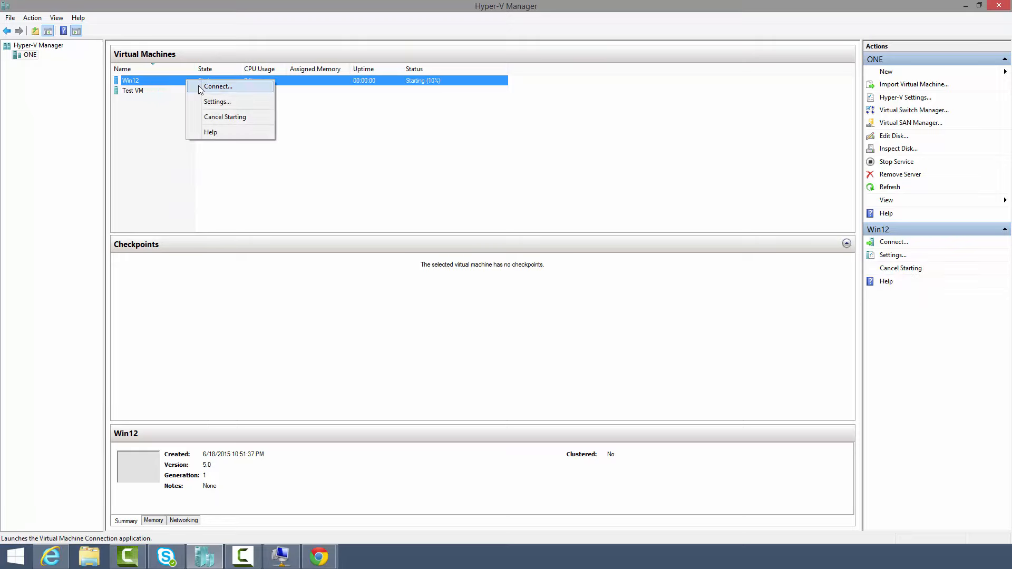
pyautogui.click(202, 86)
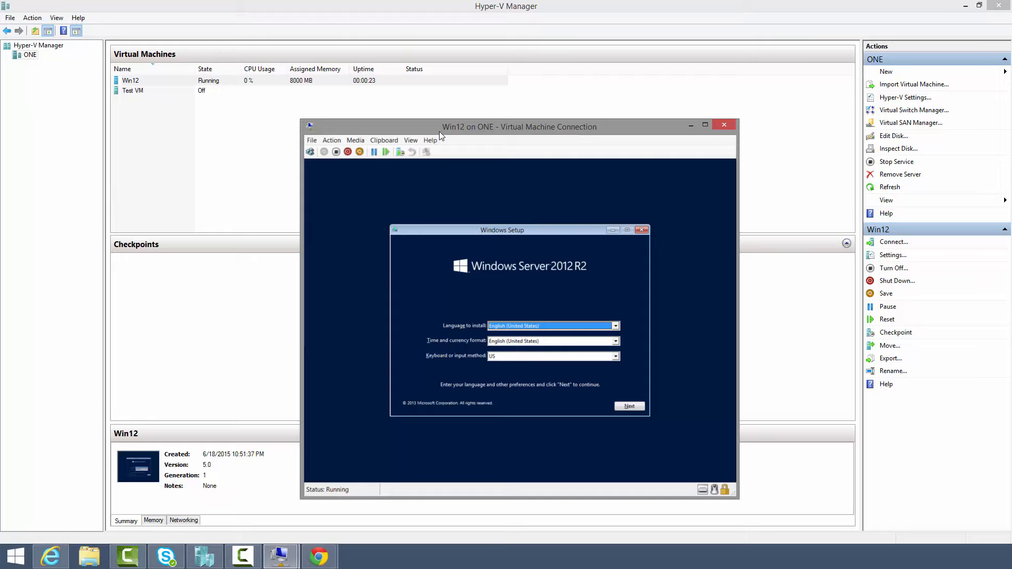
pyautogui.moveTo(439, 132); pyautogui.dragTo(440, 119)
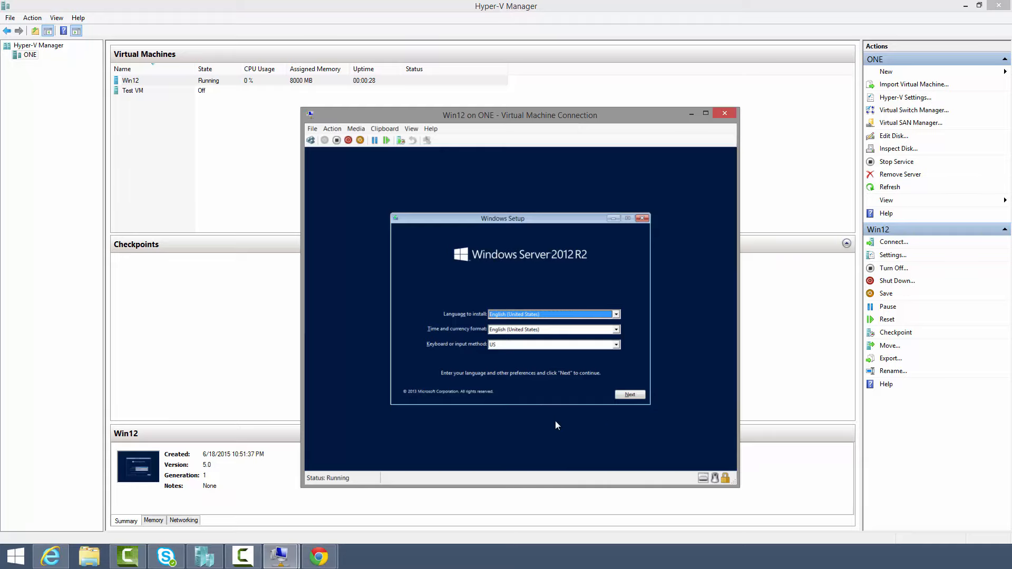
# Start the Windows setup with the default language settings and choose Windows Server 2012 R2 Datacenter (Server with a GUI).
pyautogui.click(628, 396)
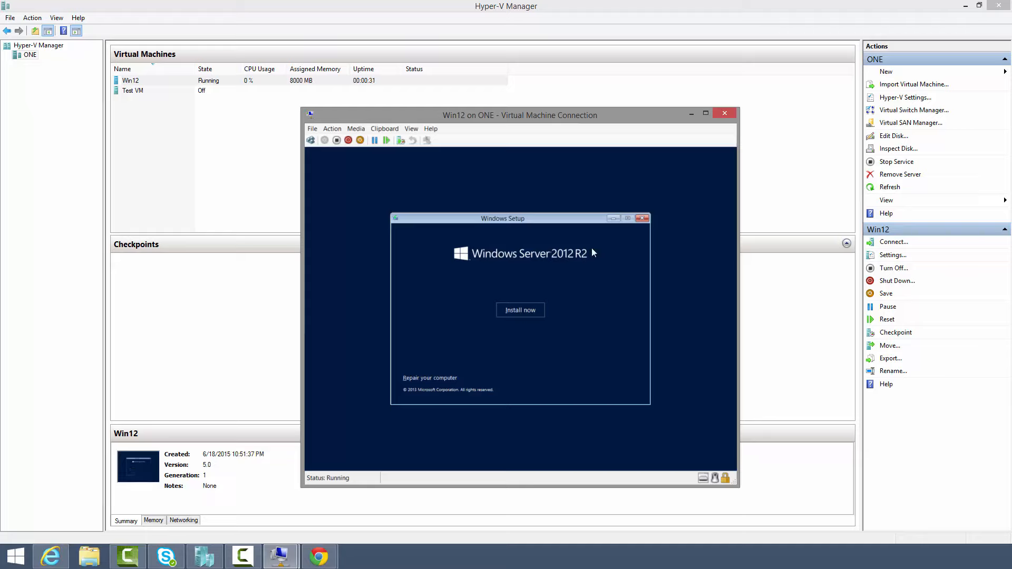
pyautogui.press('Return')
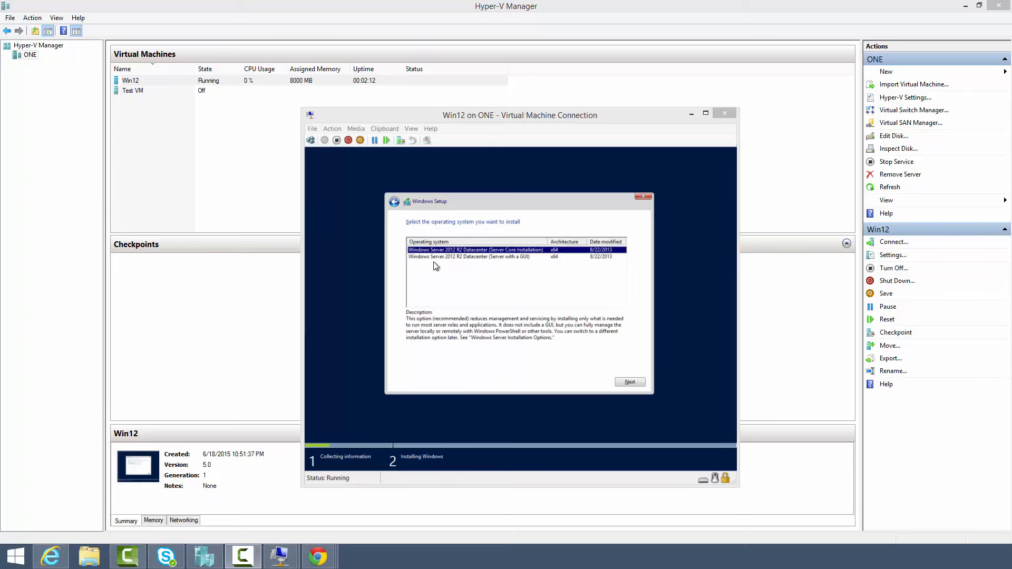
pyautogui.click(463, 258)
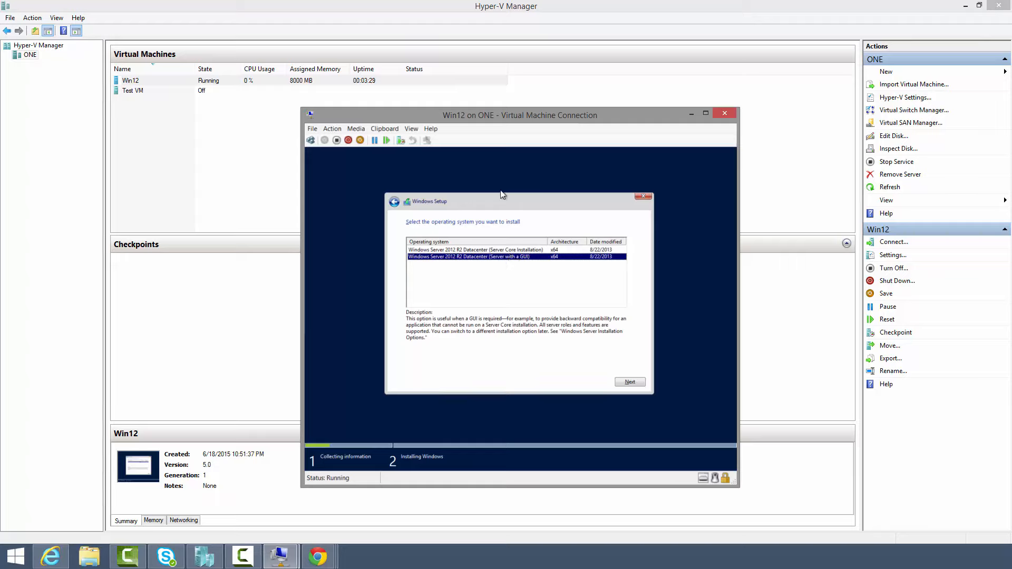
pyautogui.click(621, 384)
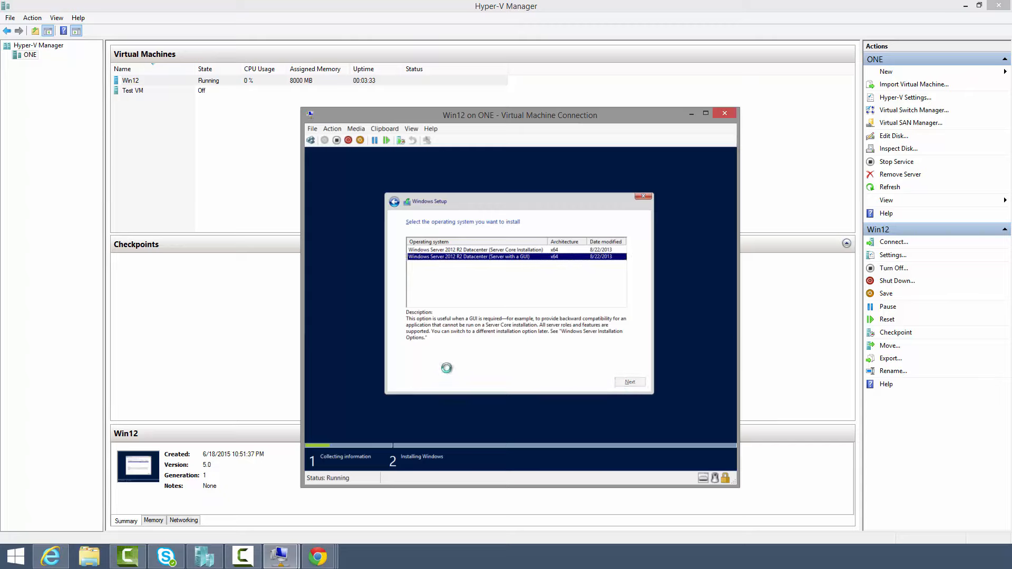
# Accept the license terms and choose the custom installation that installs Windows only.
pyautogui.click(441, 364)
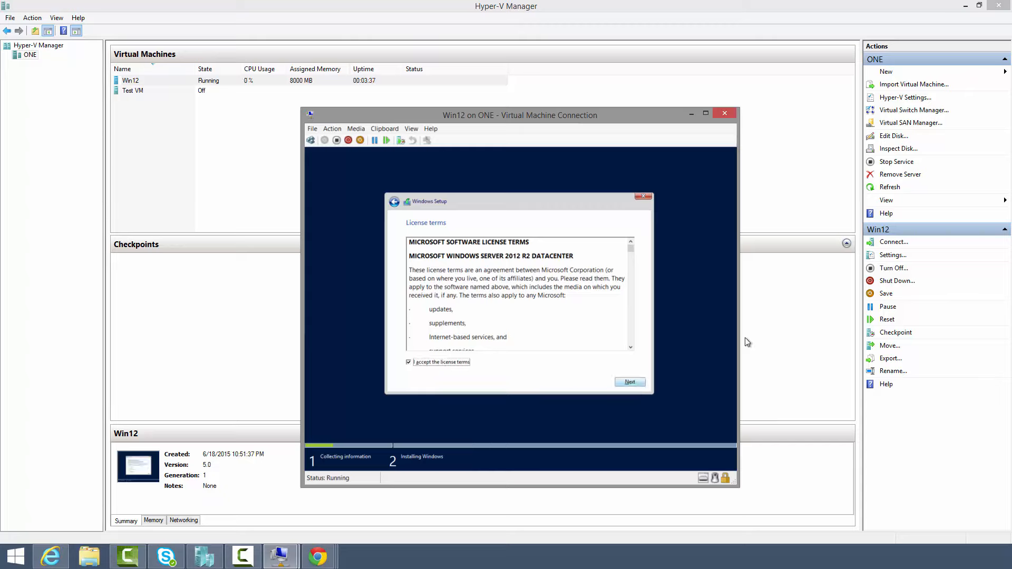
pyautogui.click(631, 382)
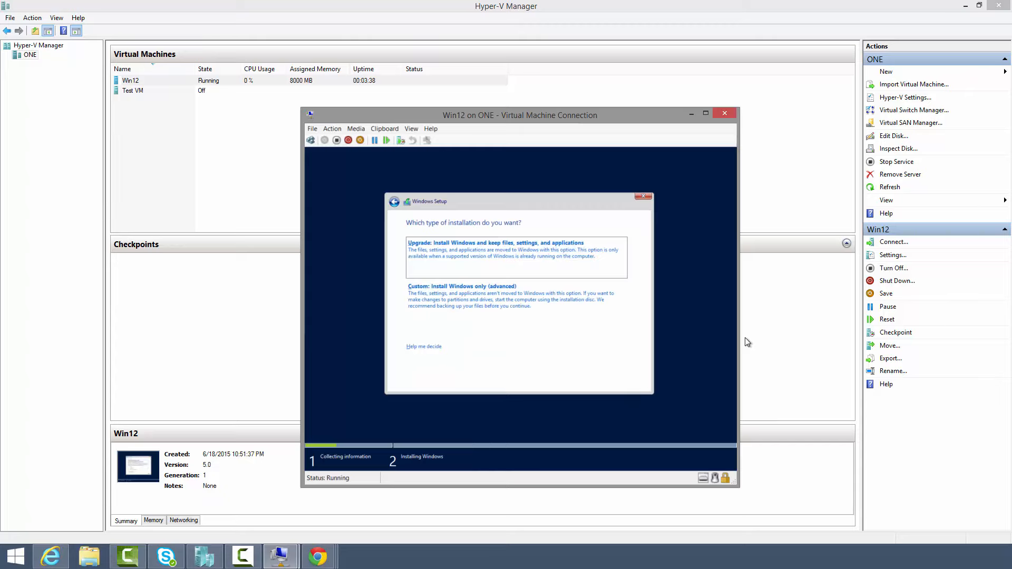
pyautogui.click(454, 308)
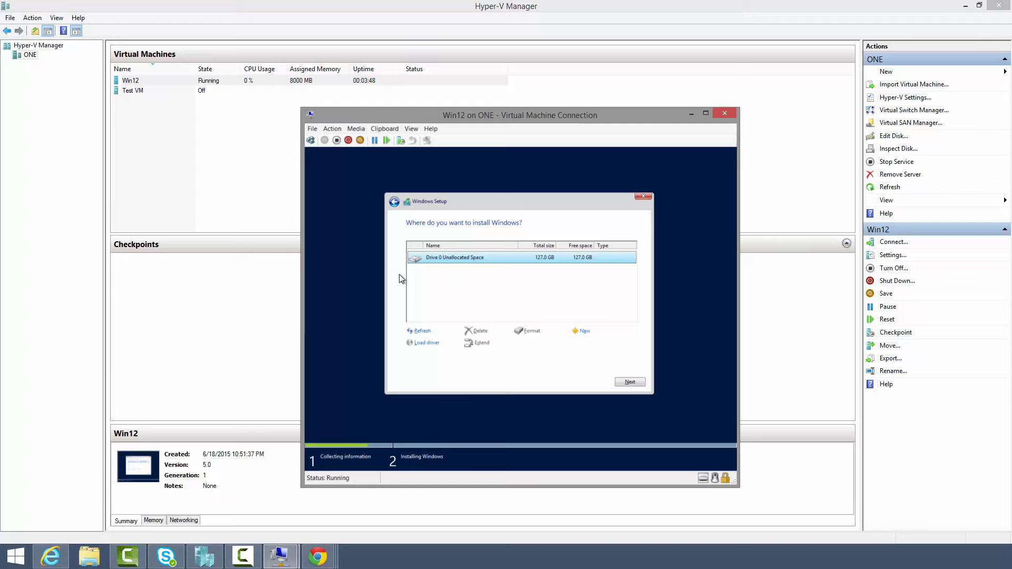
# Create a new partition from the unallocated space on Drive 0 with the default size, allowing the additional system partition.
pyautogui.click(583, 331)
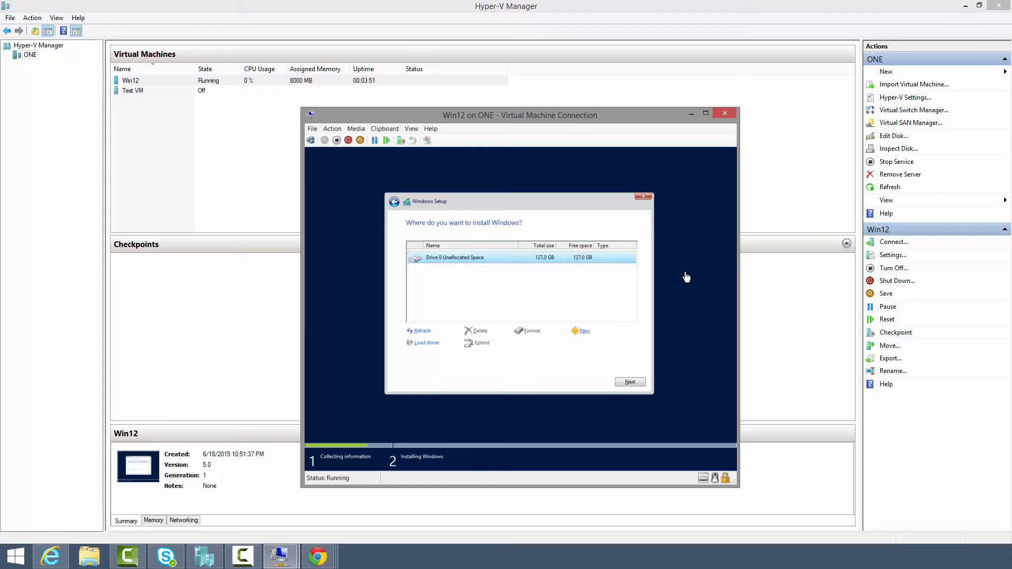
pyautogui.click(604, 345)
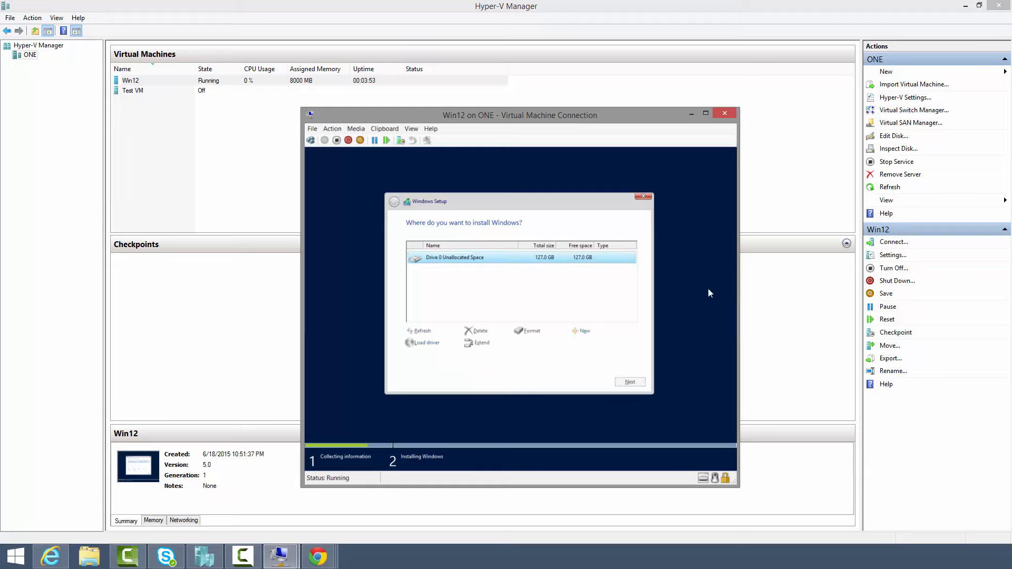
pyautogui.click(572, 344)
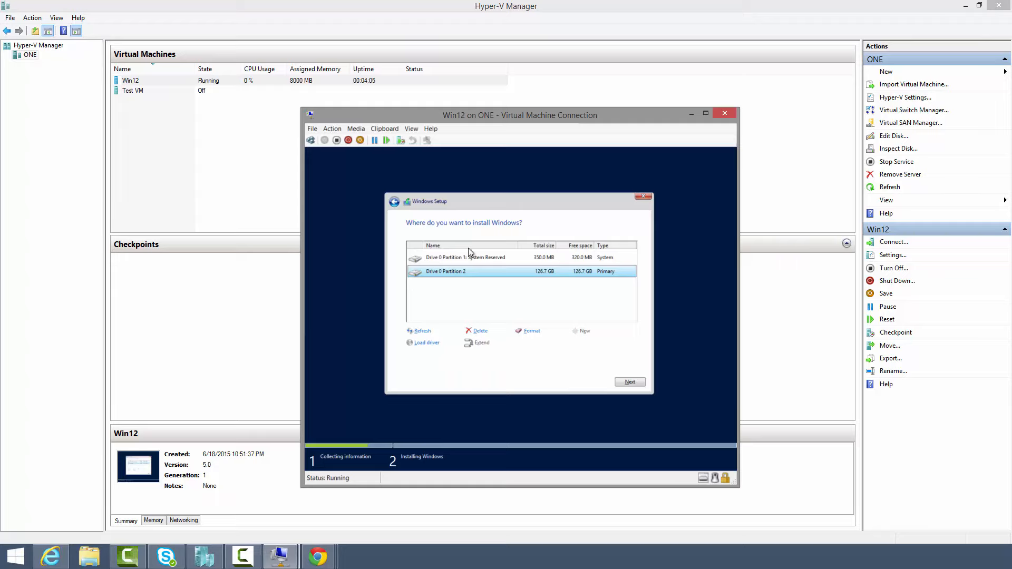
# Format Drive 0 Partition 2 and start installing Windows on it.
pyautogui.click(534, 333)
pyautogui.click(569, 344)
pyautogui.click(629, 383)
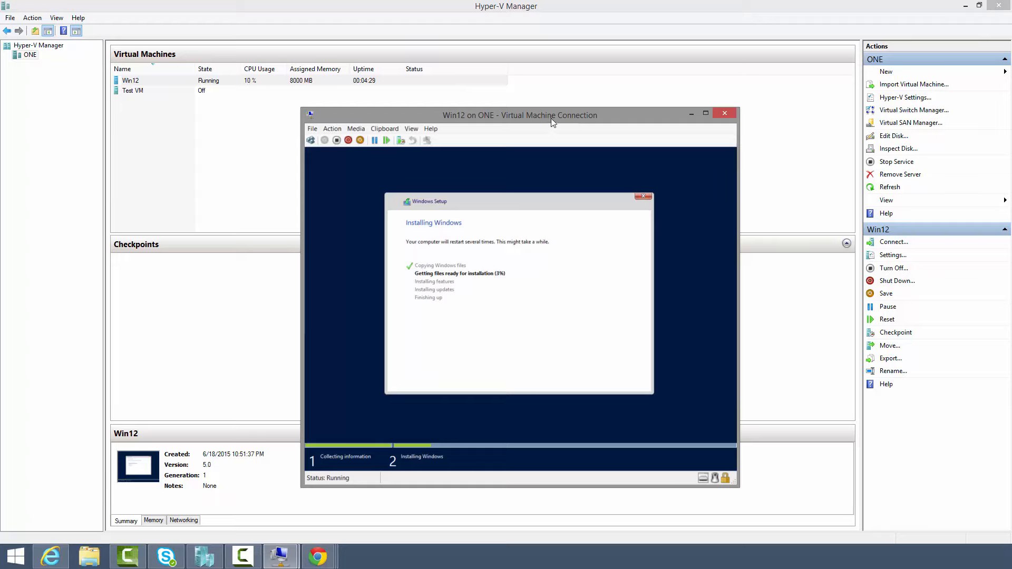
# Restart the virtual machine immediately when Windows Setup requires it.
pyautogui.moveTo(540, 118); pyautogui.dragTo(504, 110)
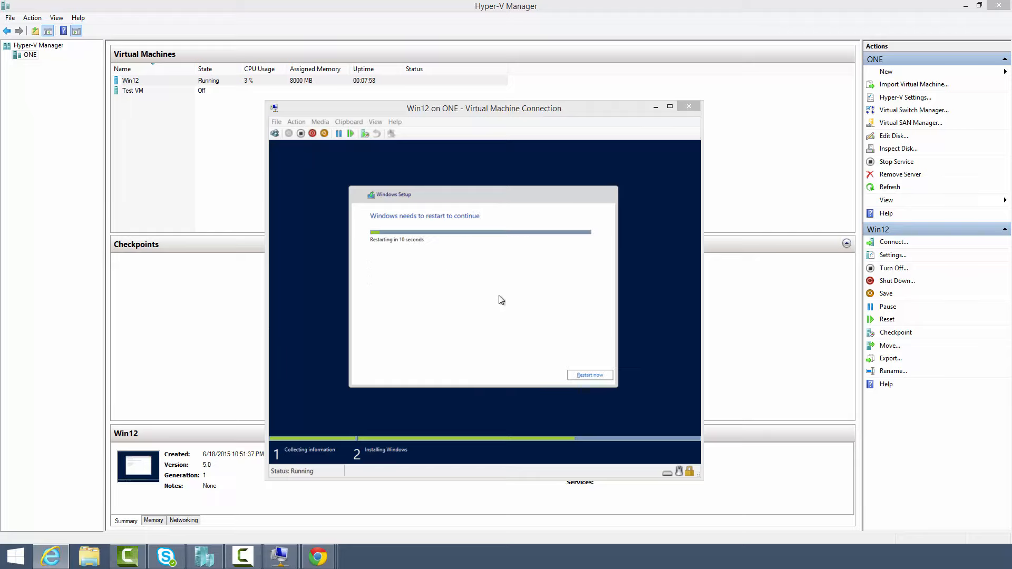
pyautogui.click(582, 375)
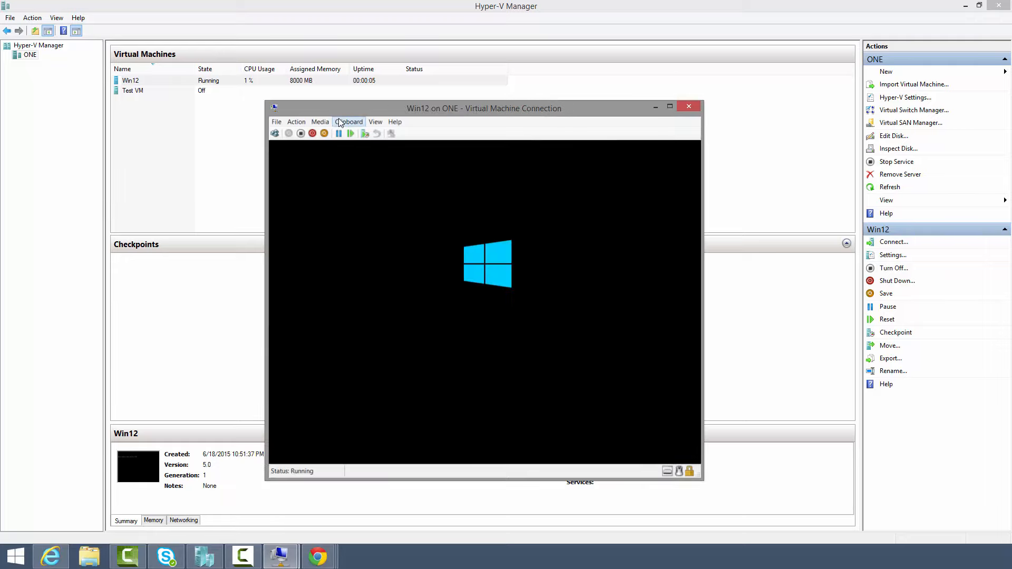
# Eject the installation disc from the Win12 virtual machine's DVD drive.
pyautogui.click(312, 122)
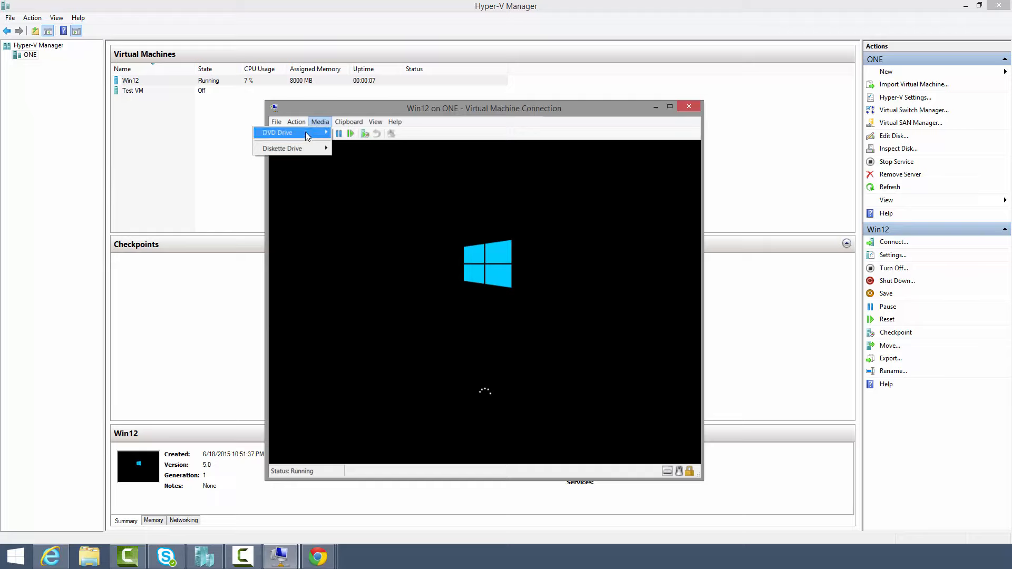
pyautogui.moveTo(306, 132)
pyautogui.click(214, 133)
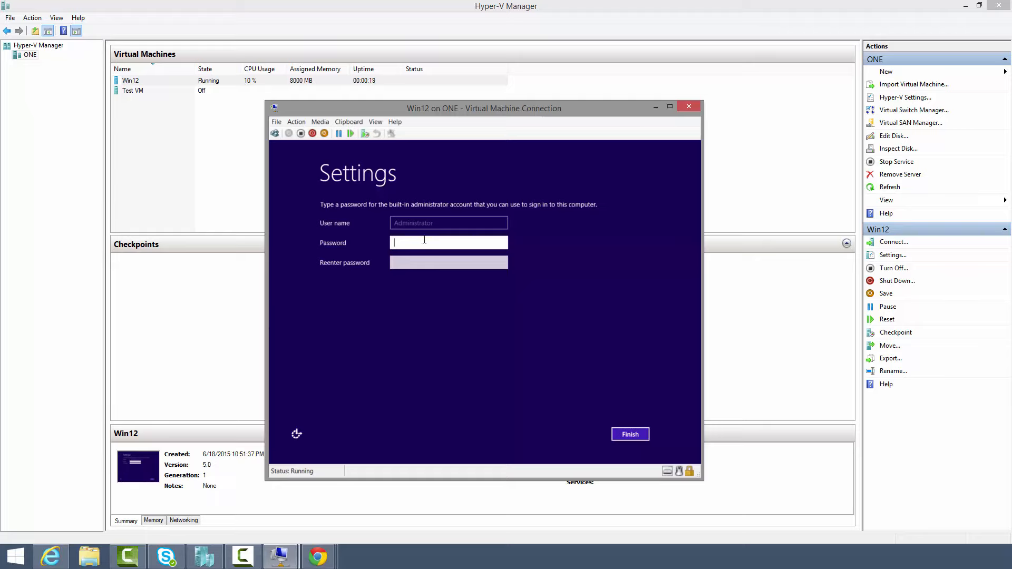
# Enter and re-enter the password for the built-in Administrator account and finish the Windows setup.
pyautogui.write('********')
pyautogui.press('Tab')
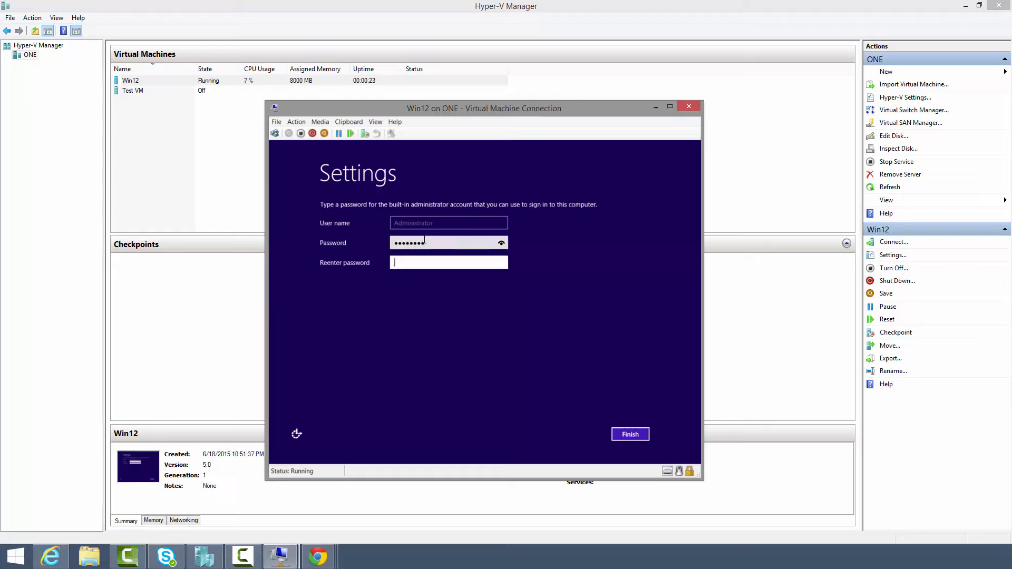
pyautogui.write('********')
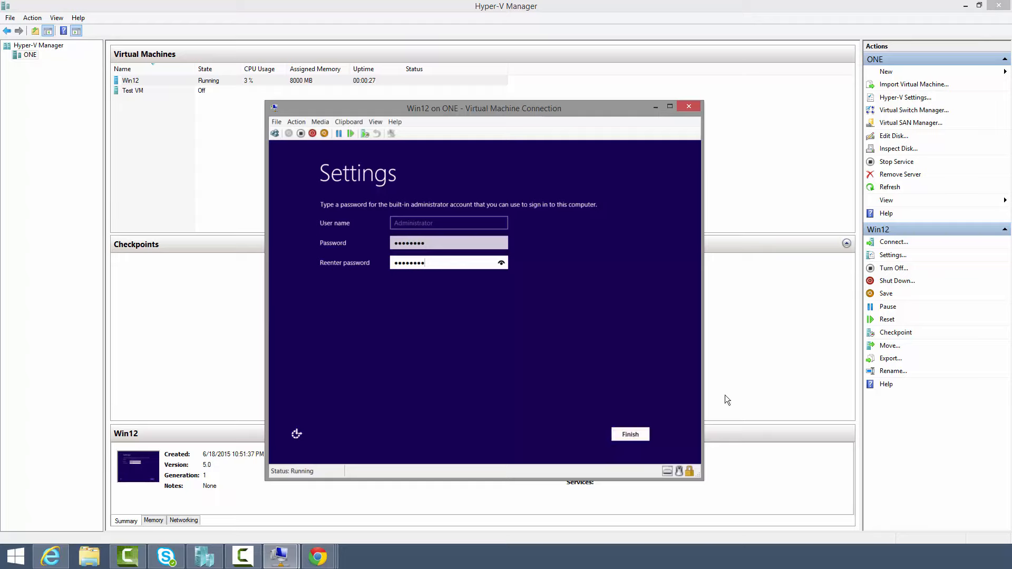
pyautogui.click(615, 433)
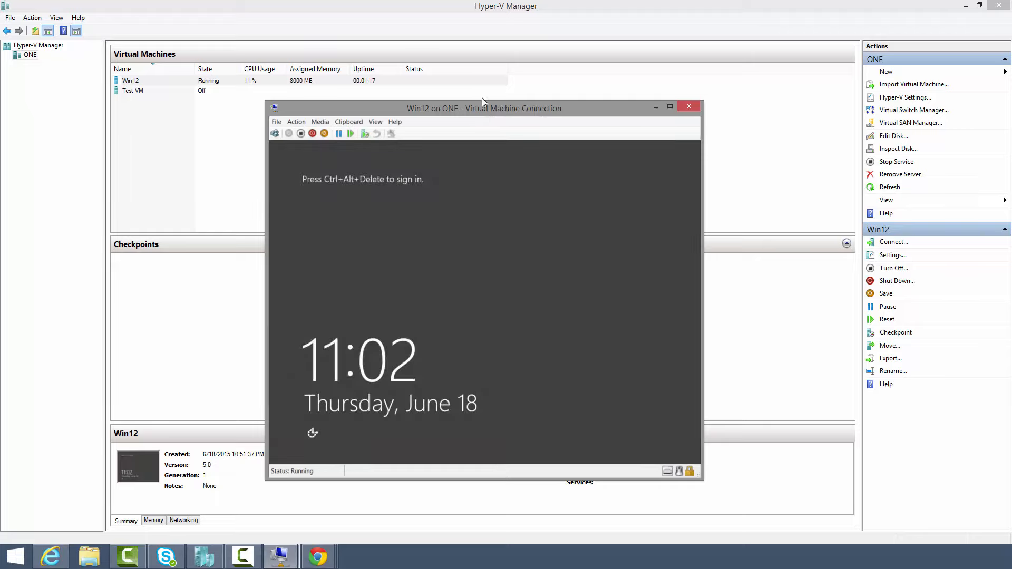
# Unlock the sign-in screen of the virtual machine and sign in as Administrator with the account password.
pyautogui.click(275, 132)
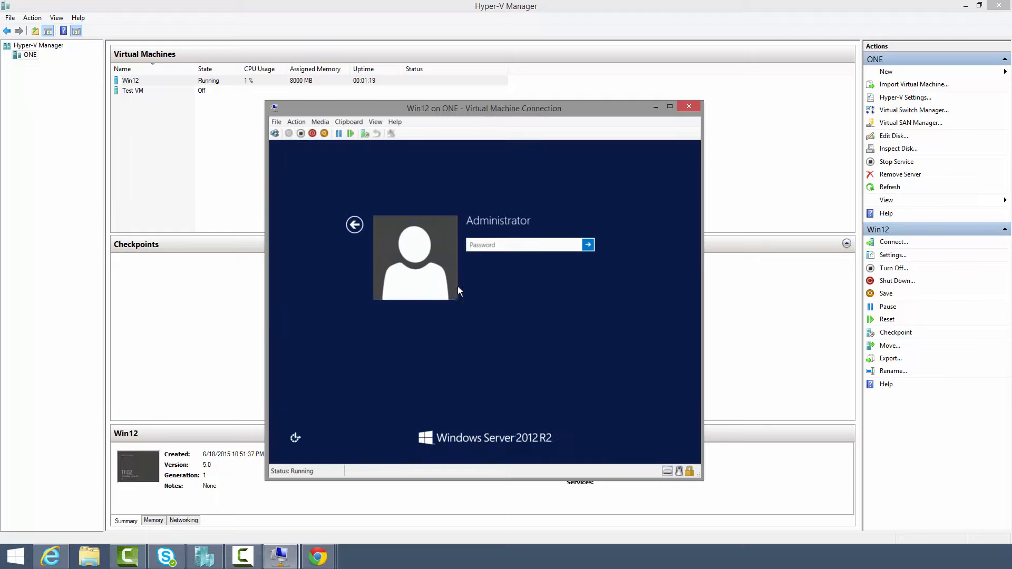
pyautogui.write('•••••••')
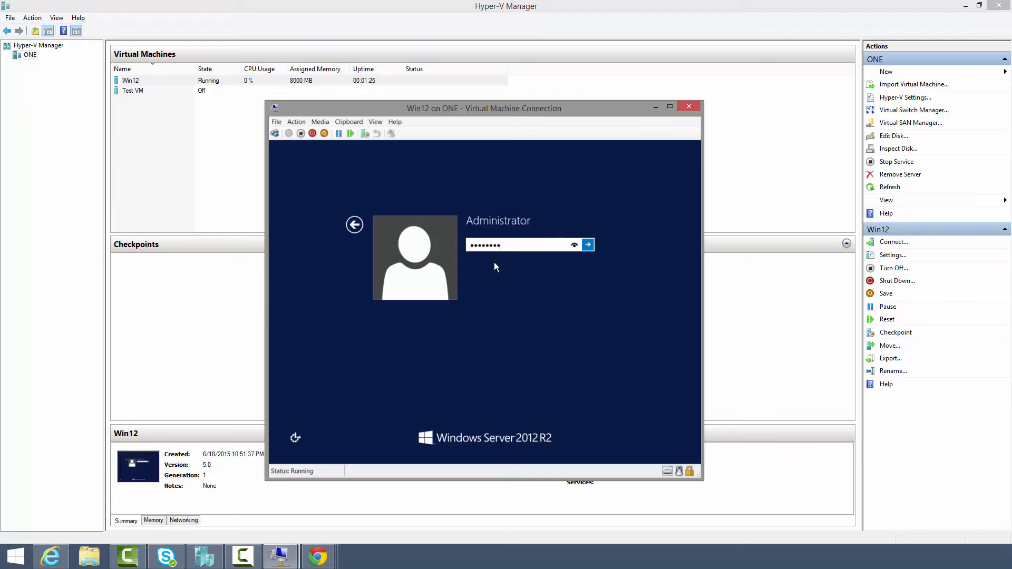
pyautogui.write('•')
pyautogui.press('Return')
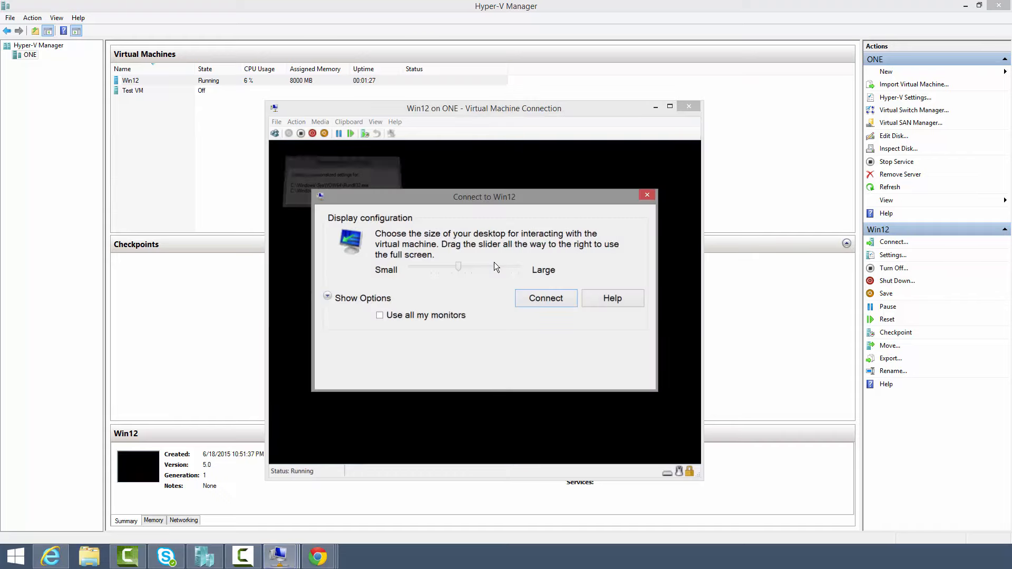
# Connect to Win12 with the largest, full-screen display size and sign in again with the Administrator password.
pyautogui.moveTo(467, 267); pyautogui.dragTo(518, 267)
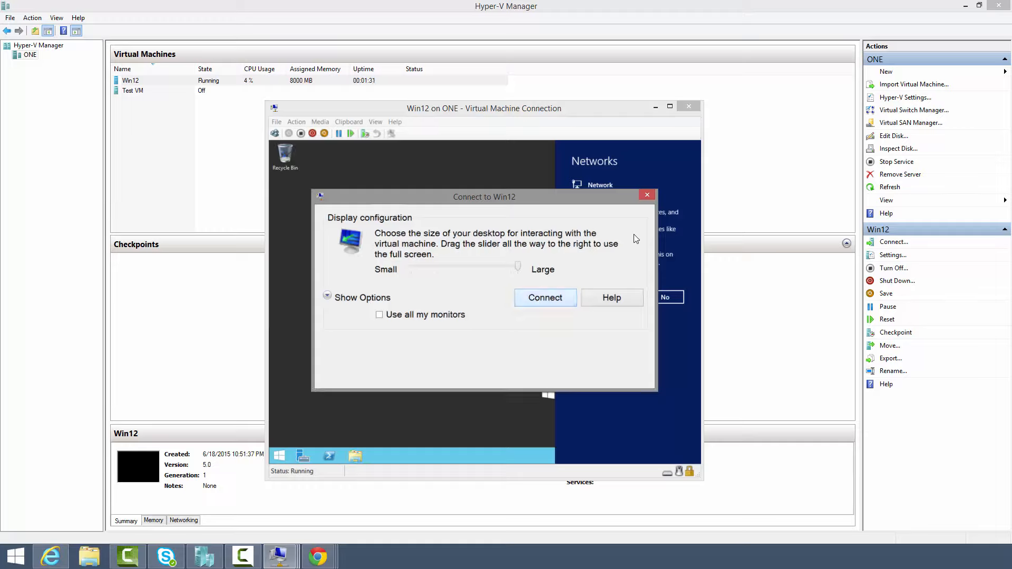
pyautogui.click(545, 299)
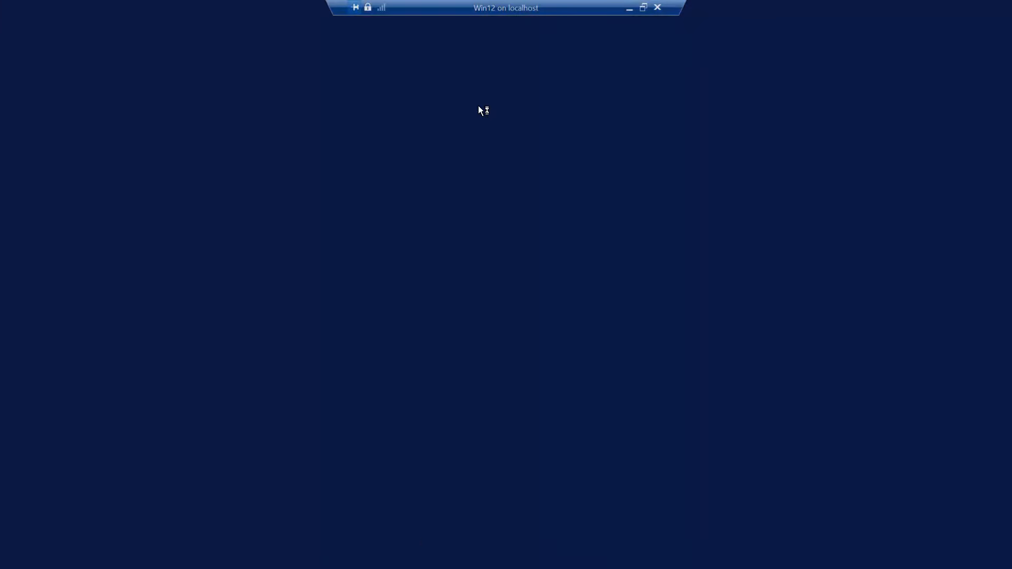
pyautogui.write('••')
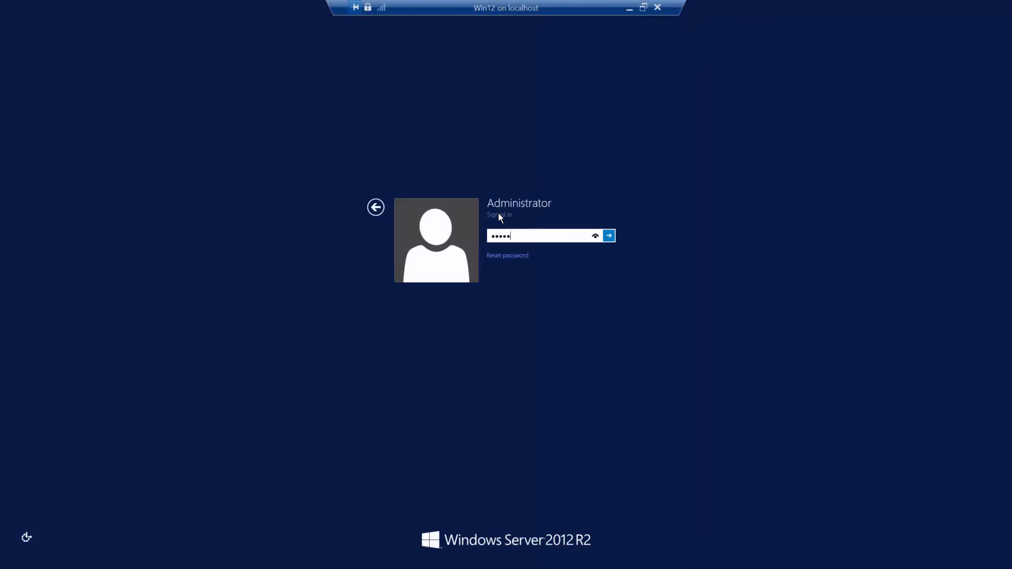
pyautogui.press('Return')
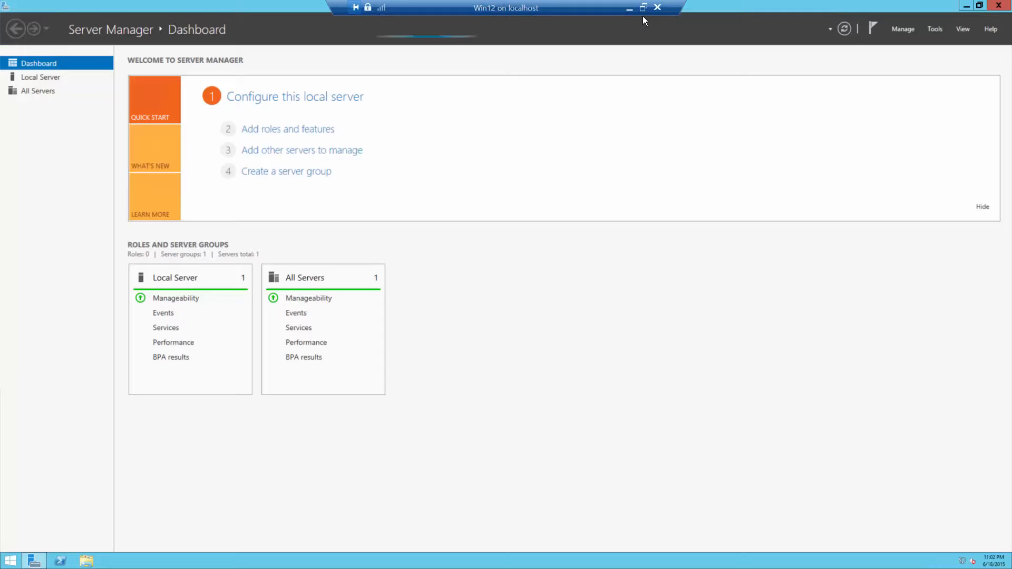
# Switch the Win12 session from full screen to a window beside Hyper-V Manager and back to full screen.
pyautogui.click(643, 8)
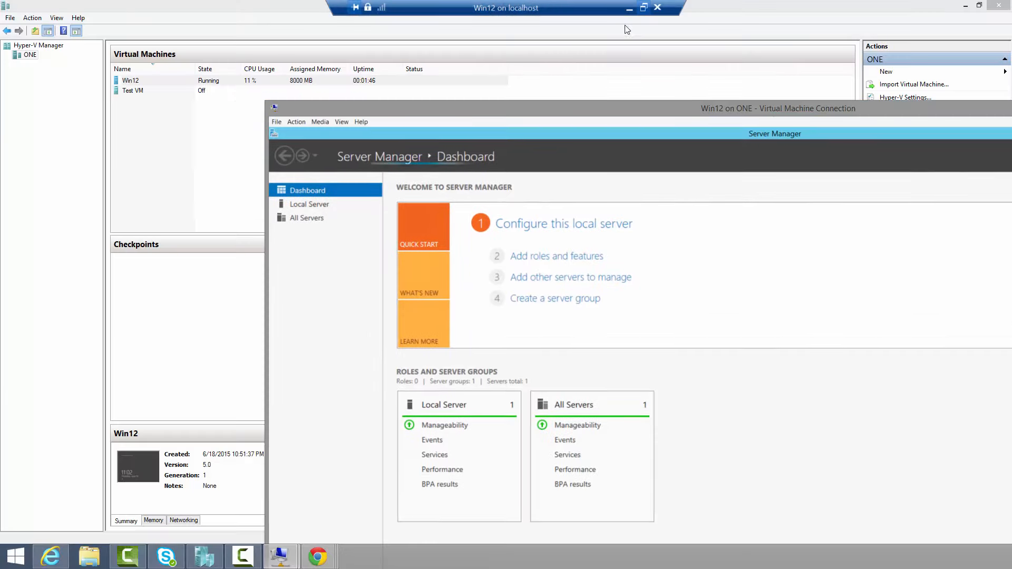
pyautogui.click(129, 82)
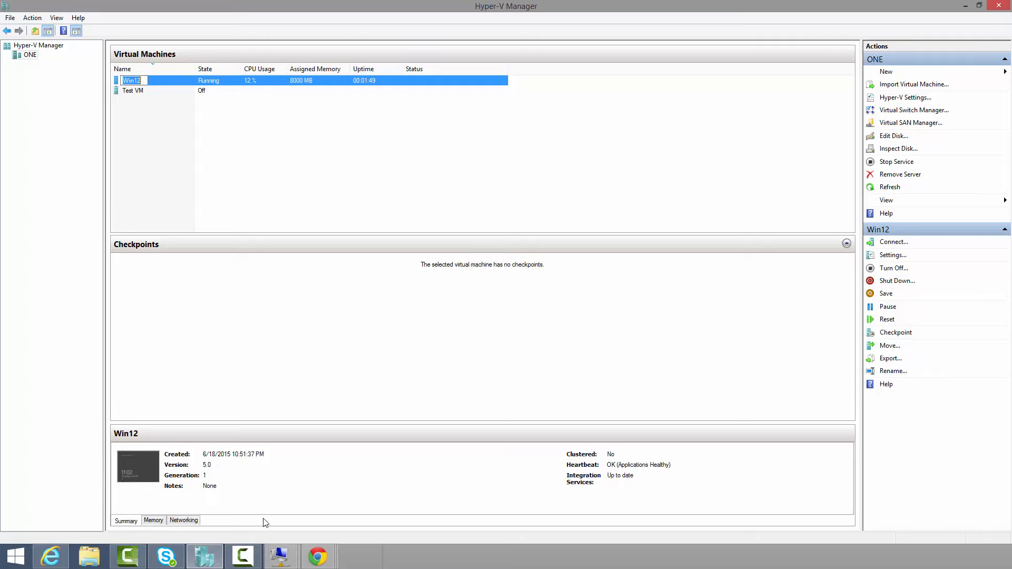
pyautogui.click(280, 556)
pyautogui.click(356, 481)
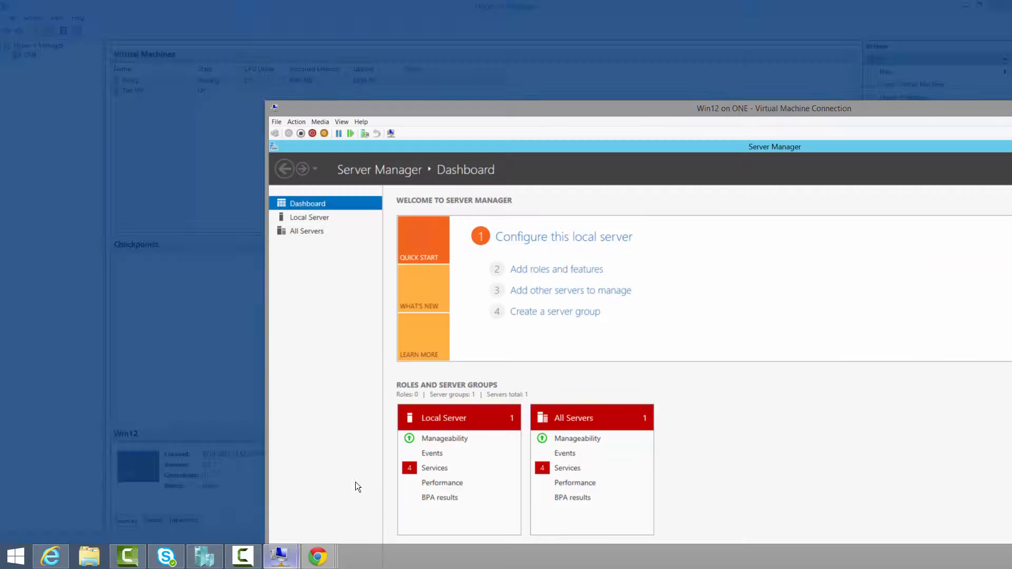
pyautogui.doubleClick(534, 107)
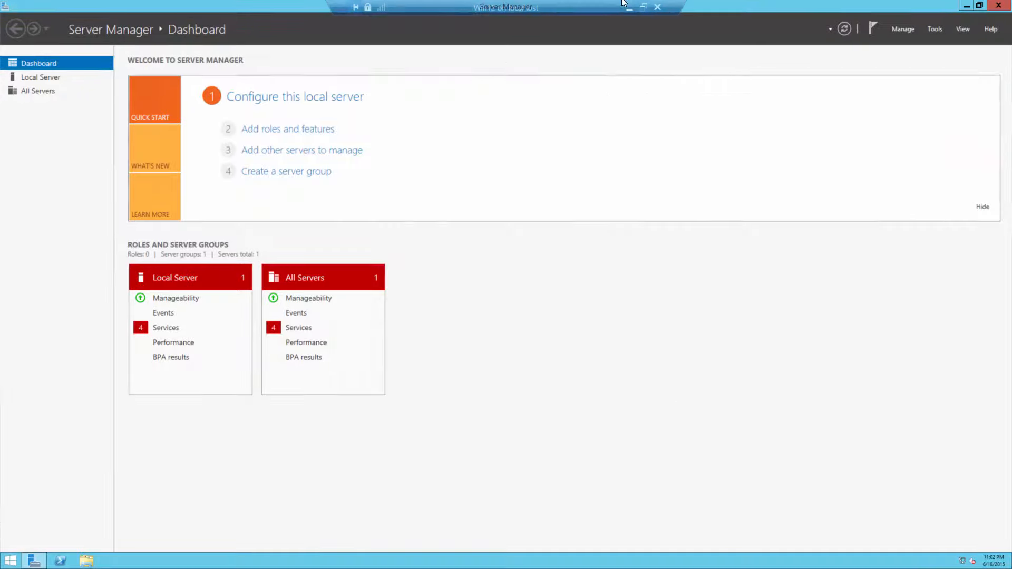
# Close Server Manager and open Internet Explorer, dismissing its setup dialog without choosing any settings.
pyautogui.click(998, 6)
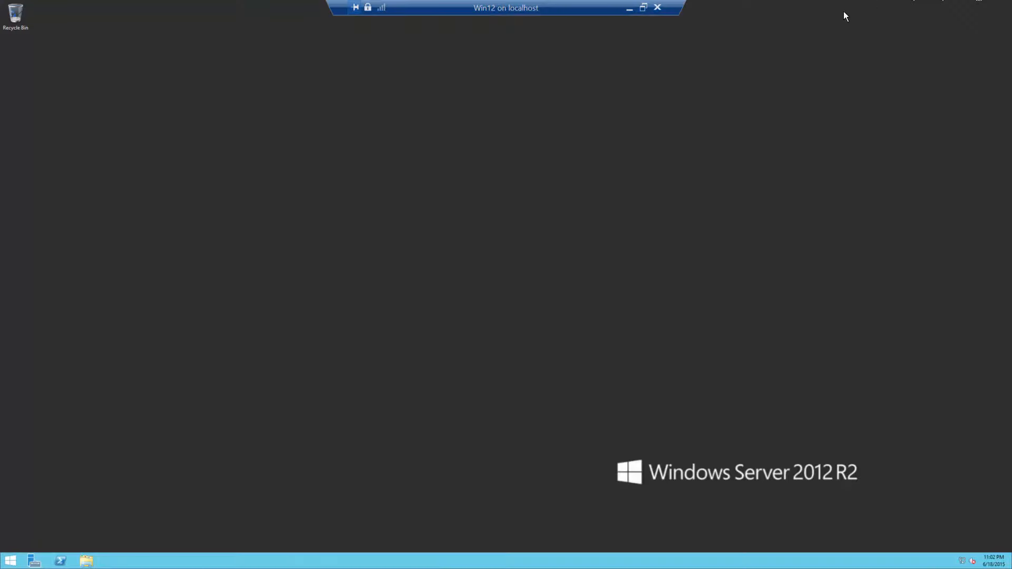
pyautogui.click(11, 561)
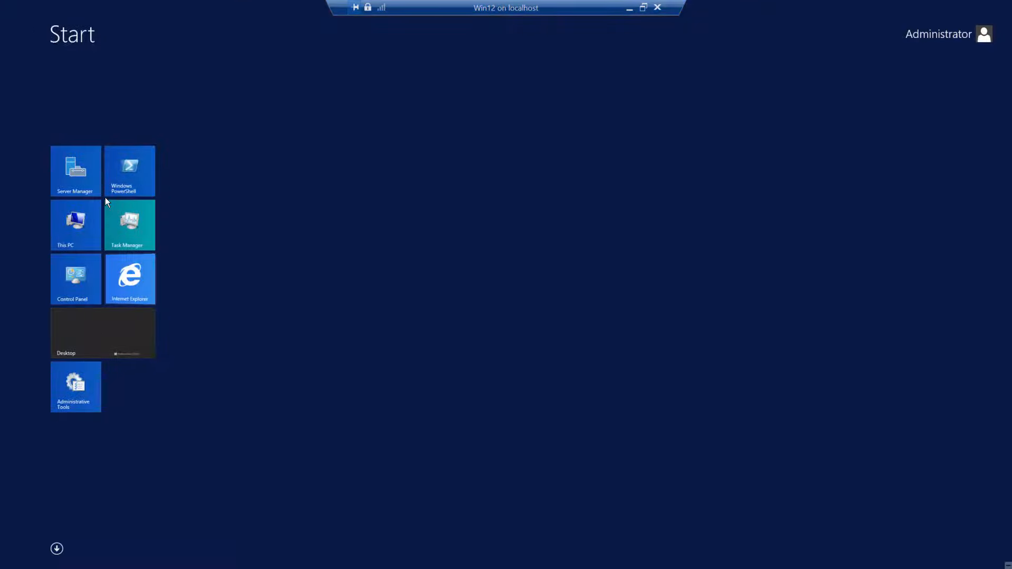
pyautogui.click(128, 273)
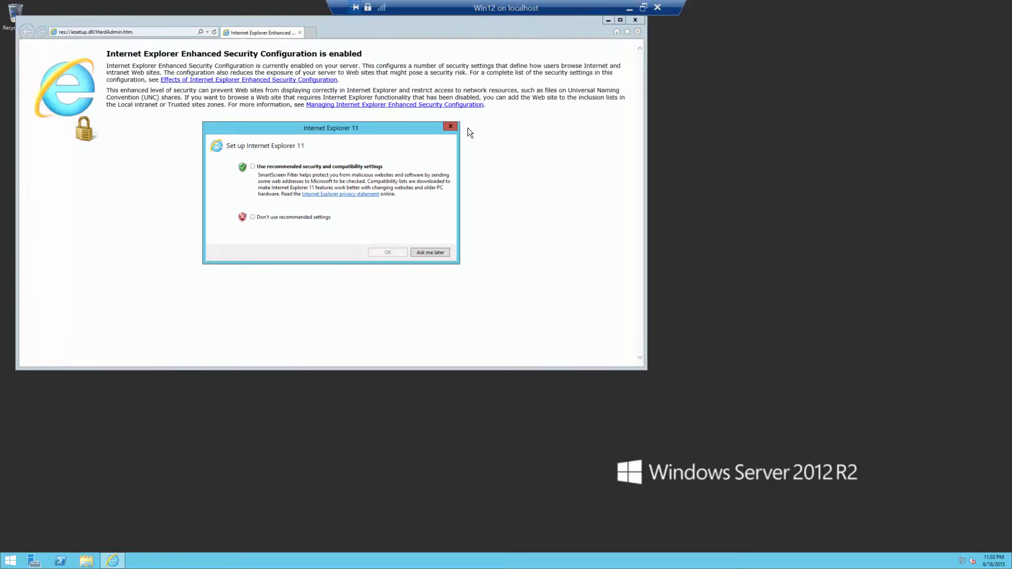
pyautogui.click(452, 127)
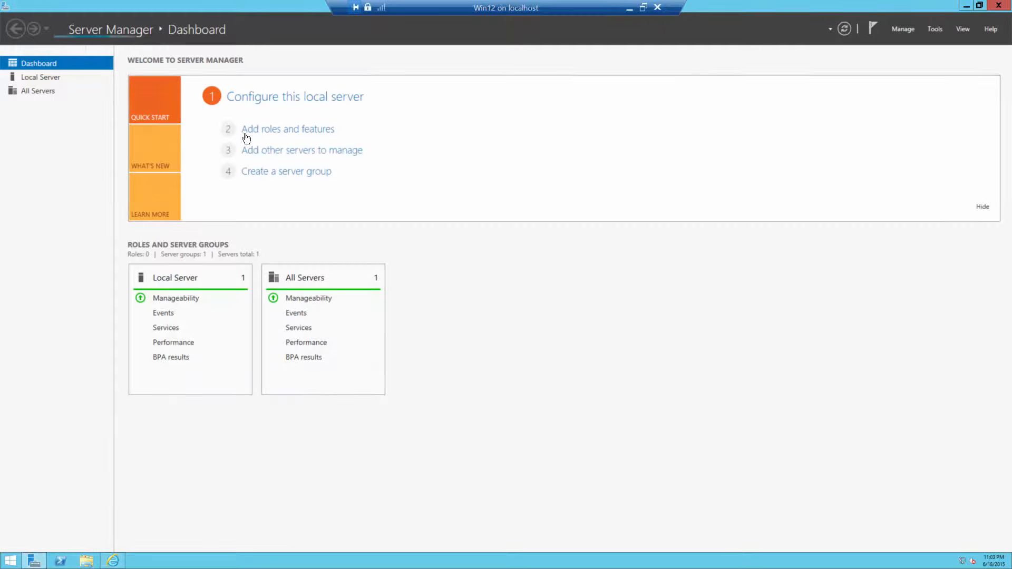
# Turn off IE Enhanced Security Configuration for Administrators in Server Manager's local server properties, and close Server Manager.
pyautogui.click(37, 80)
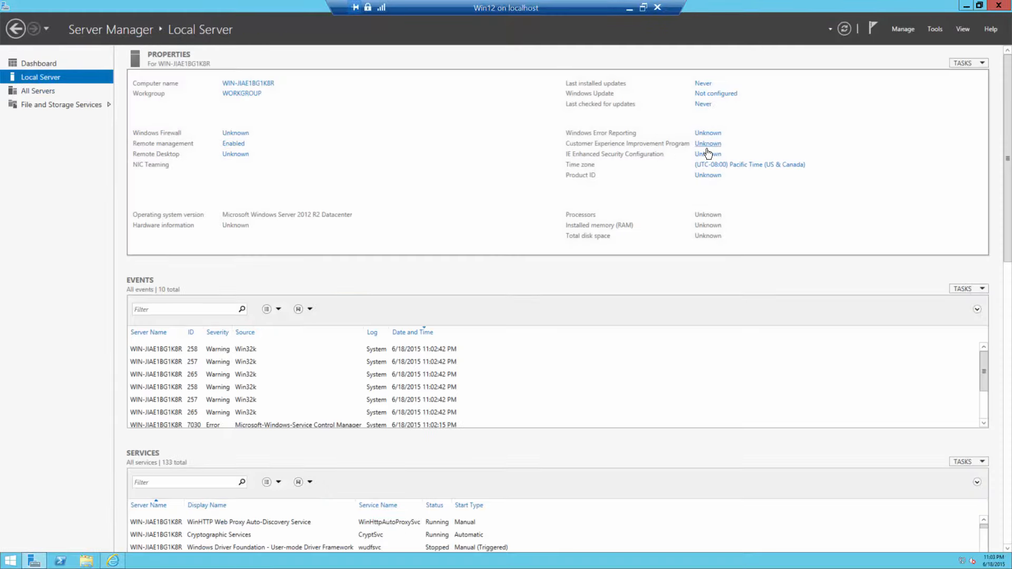
pyautogui.click(700, 154)
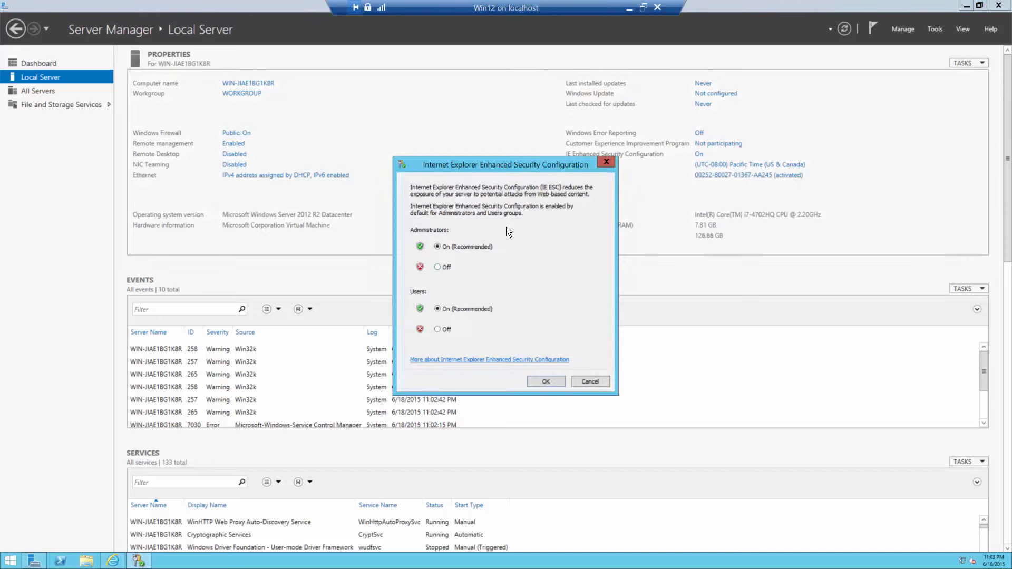
pyautogui.click(439, 266)
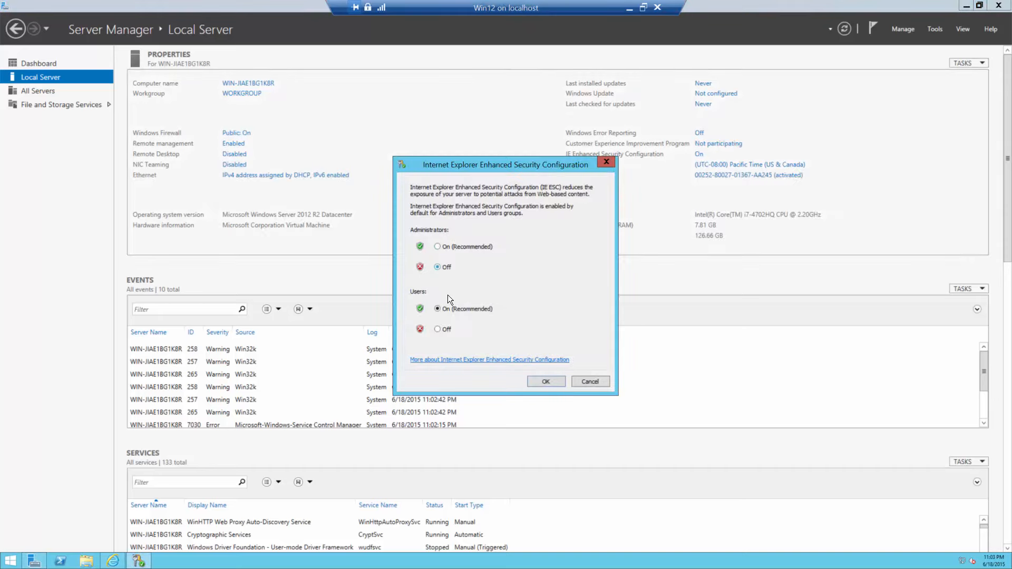
pyautogui.click(545, 382)
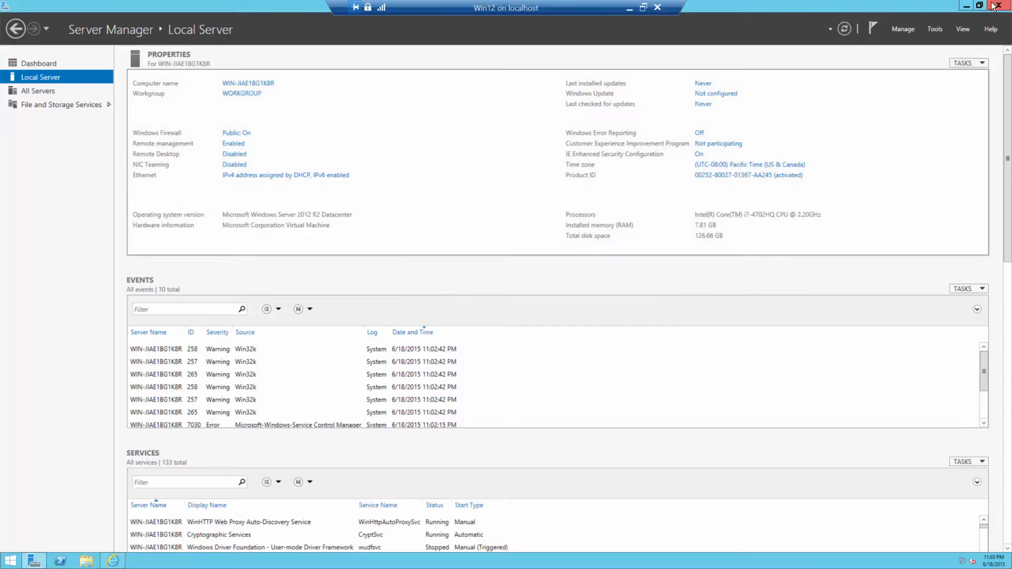
pyautogui.click(993, 5)
# Load google.com in Internet Explorer to test web access, dismiss the protected mode notice, and close the browser.
pyautogui.click(158, 32)
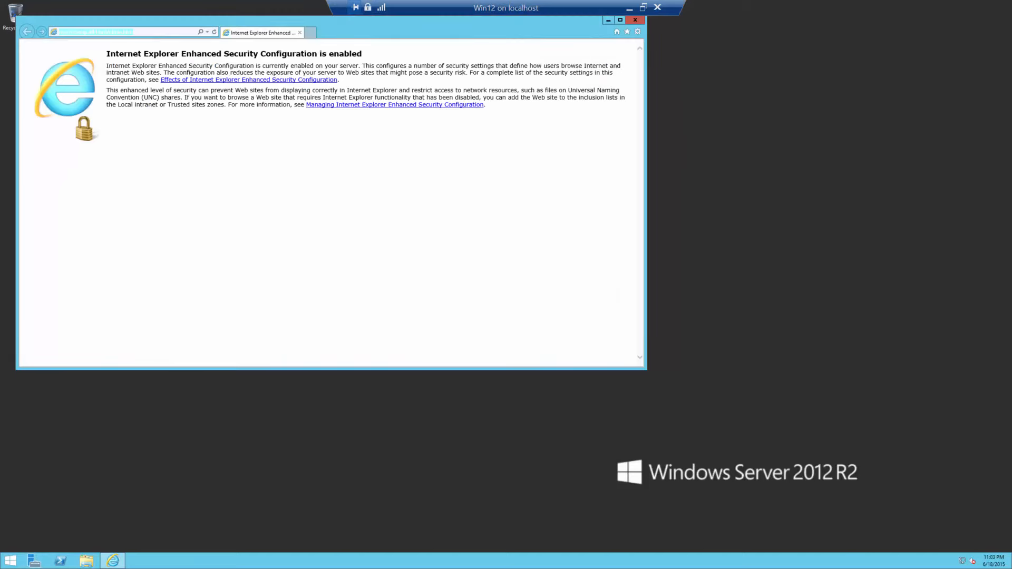
pyautogui.write('google.com/')
pyautogui.press('Return')
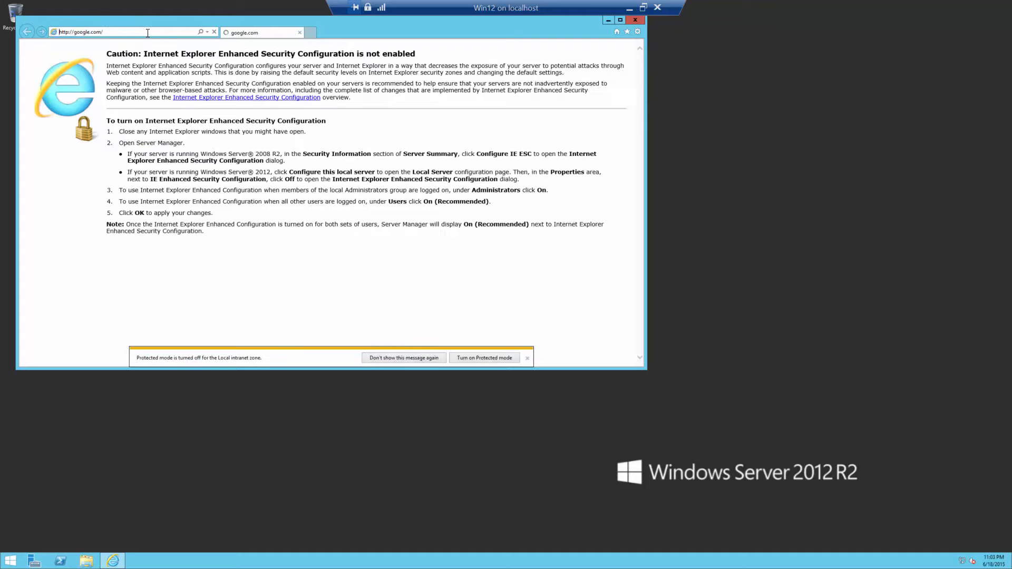
pyautogui.click(527, 358)
pyautogui.moveTo(363, 26); pyautogui.dragTo(425, 91)
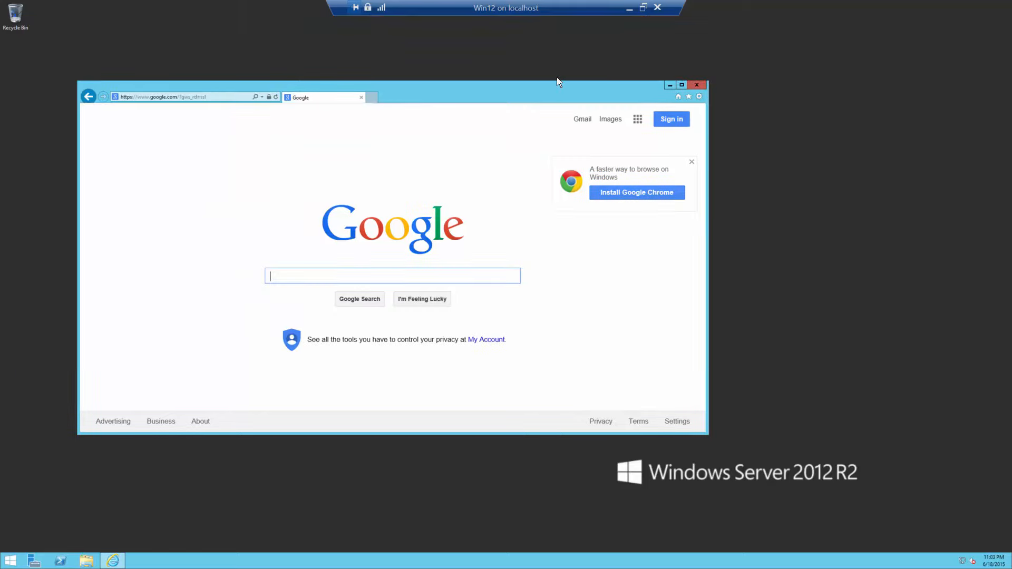
pyautogui.click(696, 85)
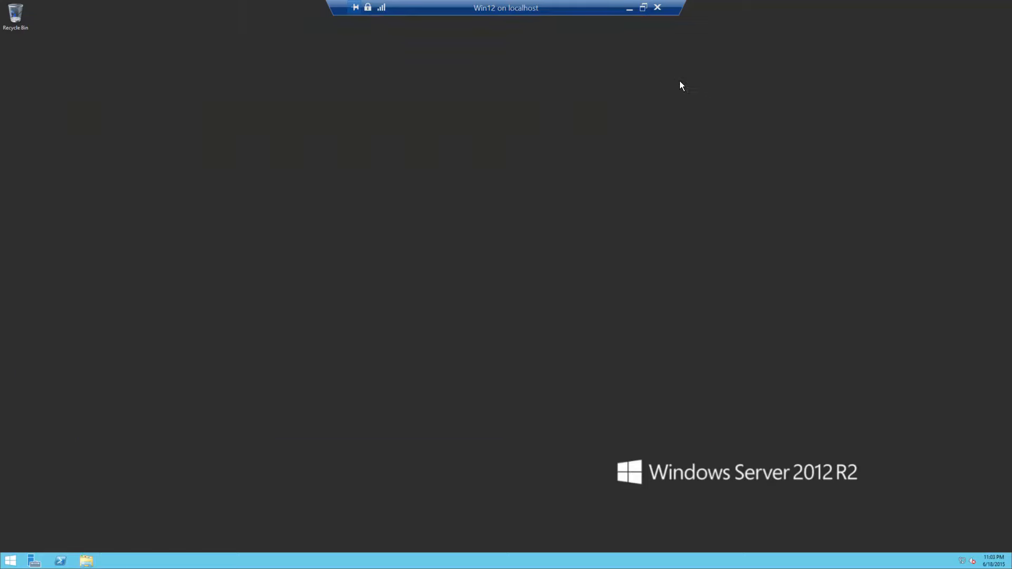